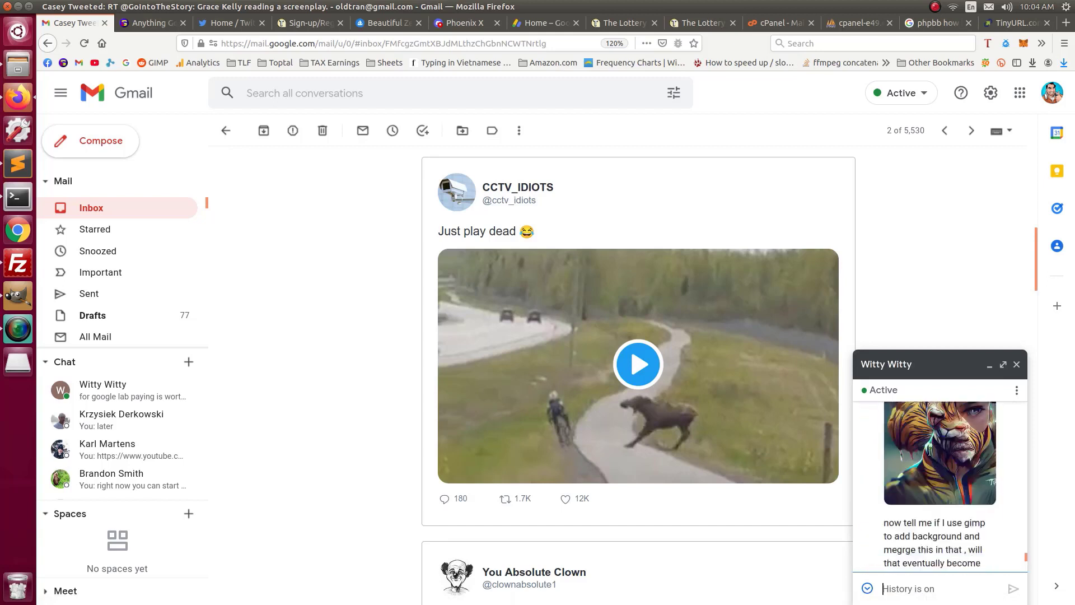
Copy the tiger-face portrait from the open chat conversation to the clipboard.
right_click(934, 463)
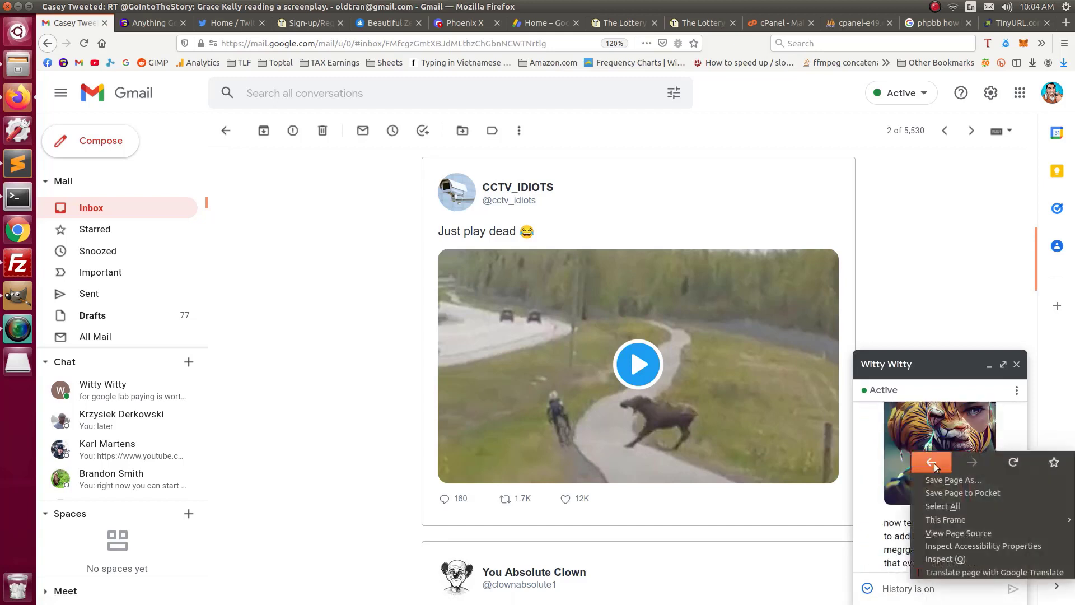
right_click(916, 440)
right_click(916, 439)
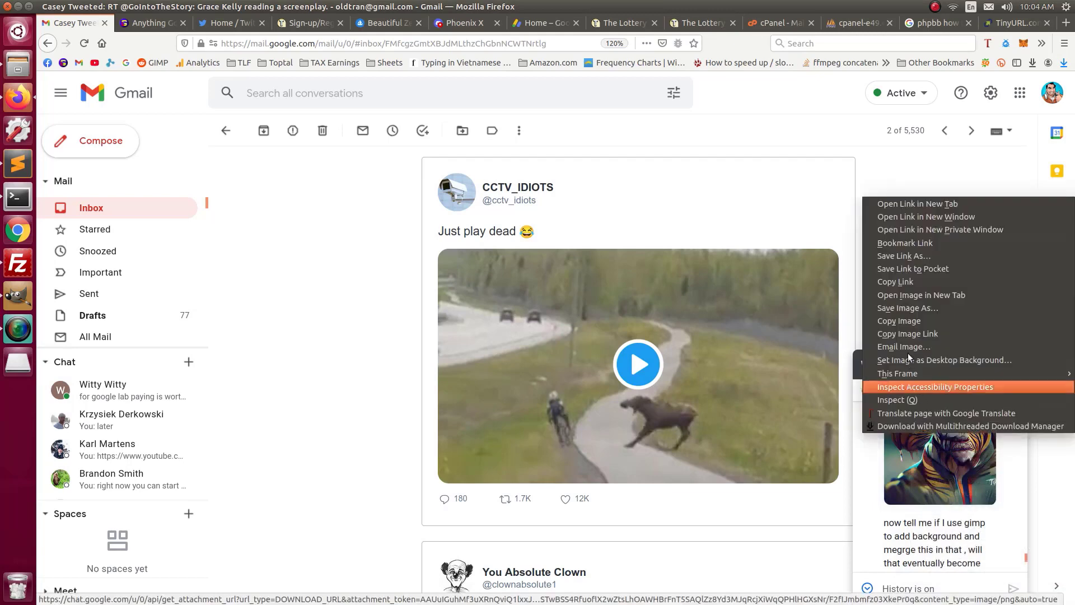
click(909, 321)
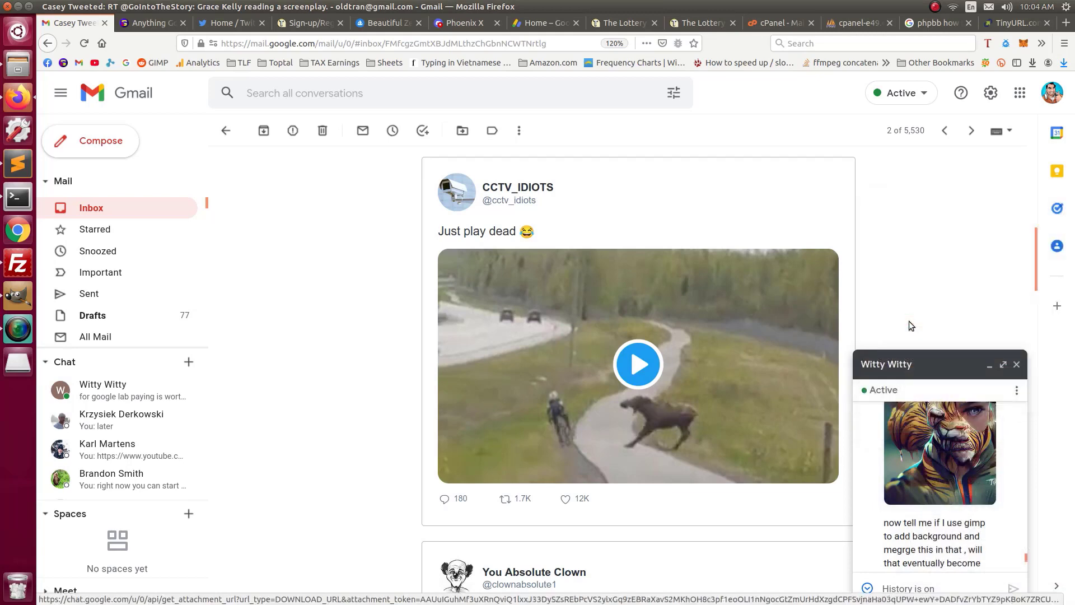
Switch to GIMP, paste the copied portrait as a new image, and close that image without saving.
click(18, 297)
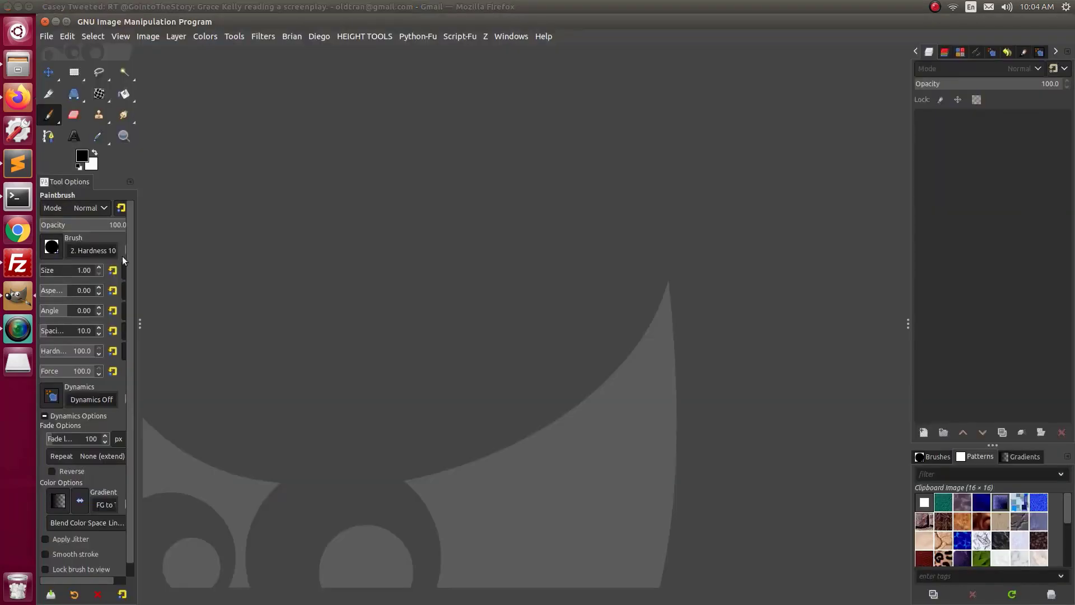
click(67, 37)
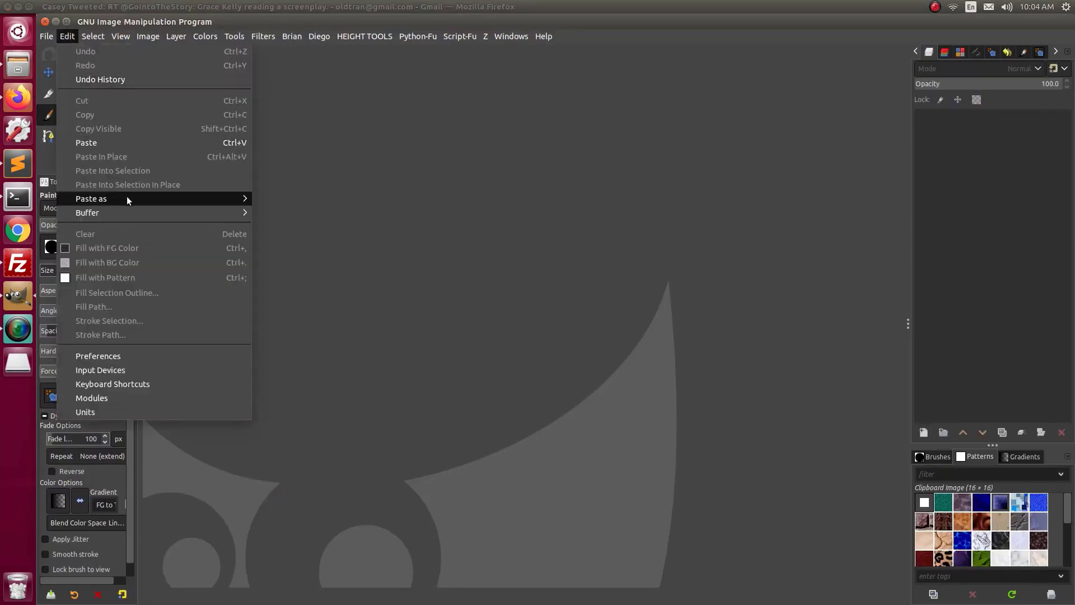
mouse_move(127, 197)
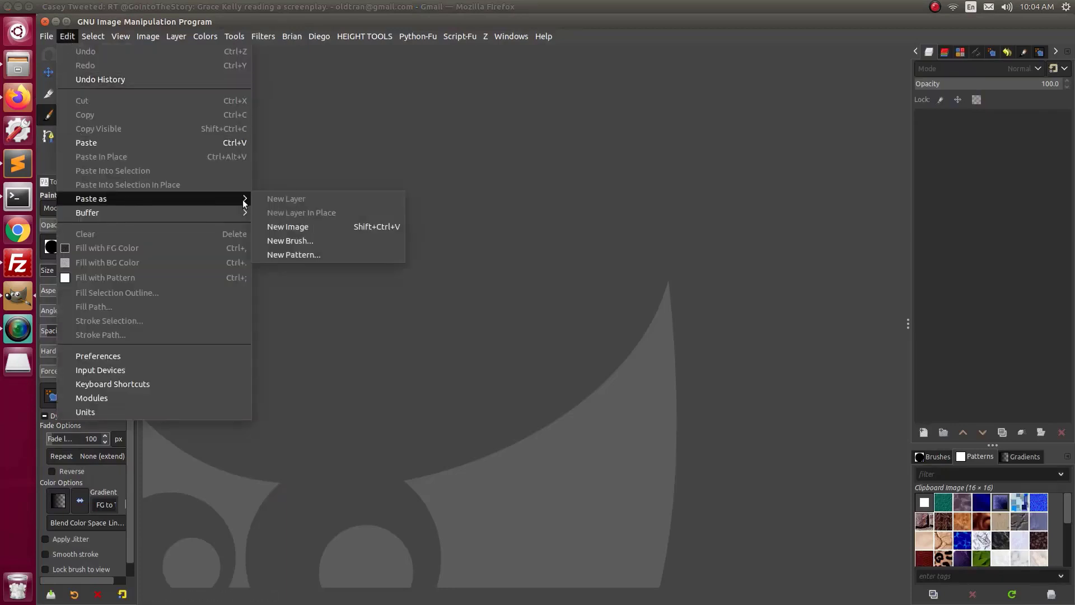
click(286, 227)
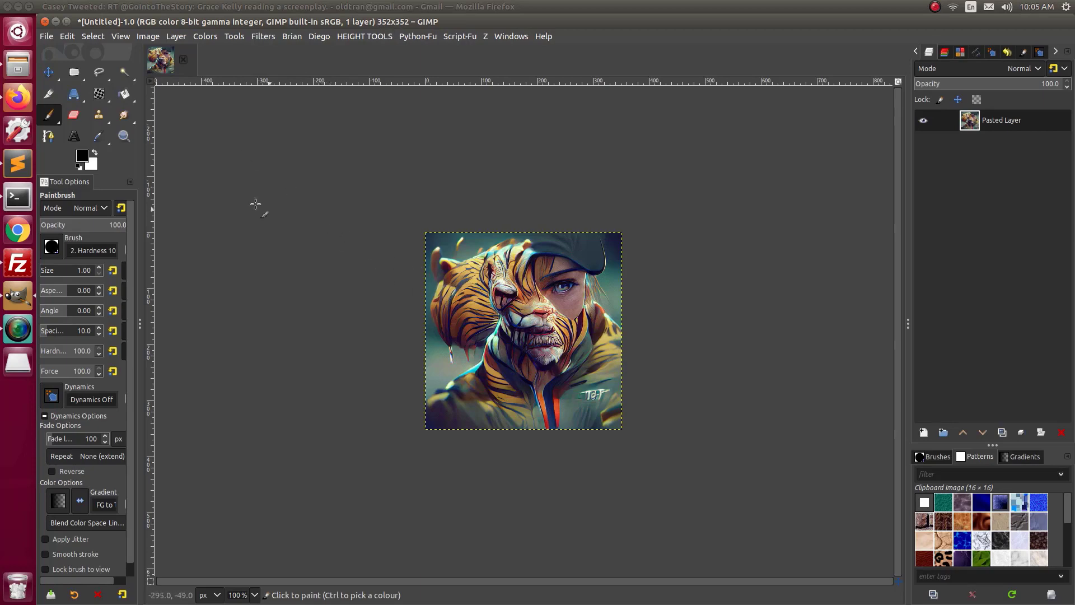
click(185, 62)
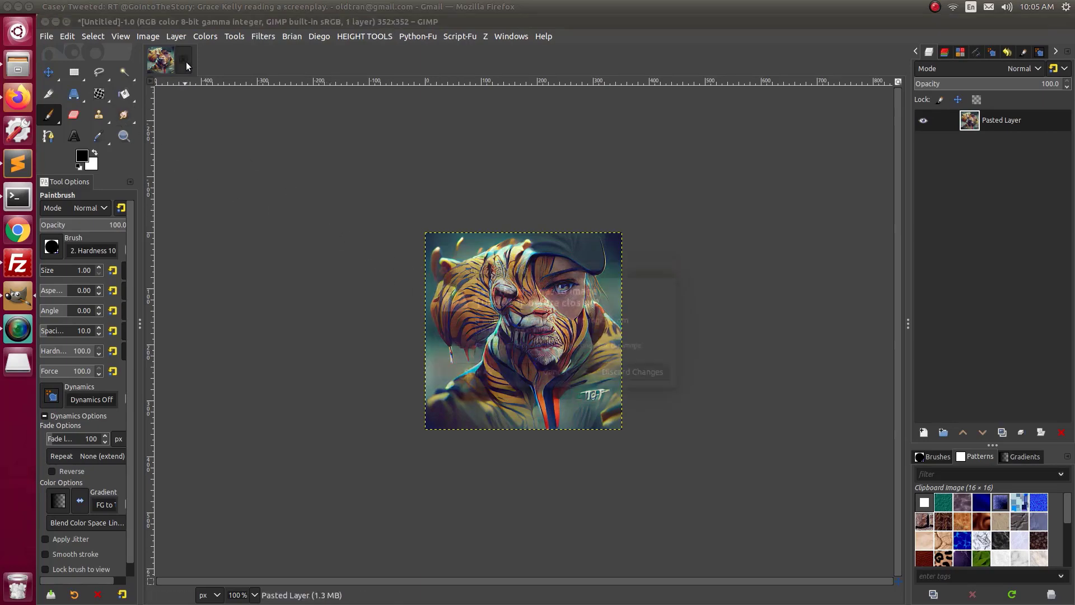
click(619, 372)
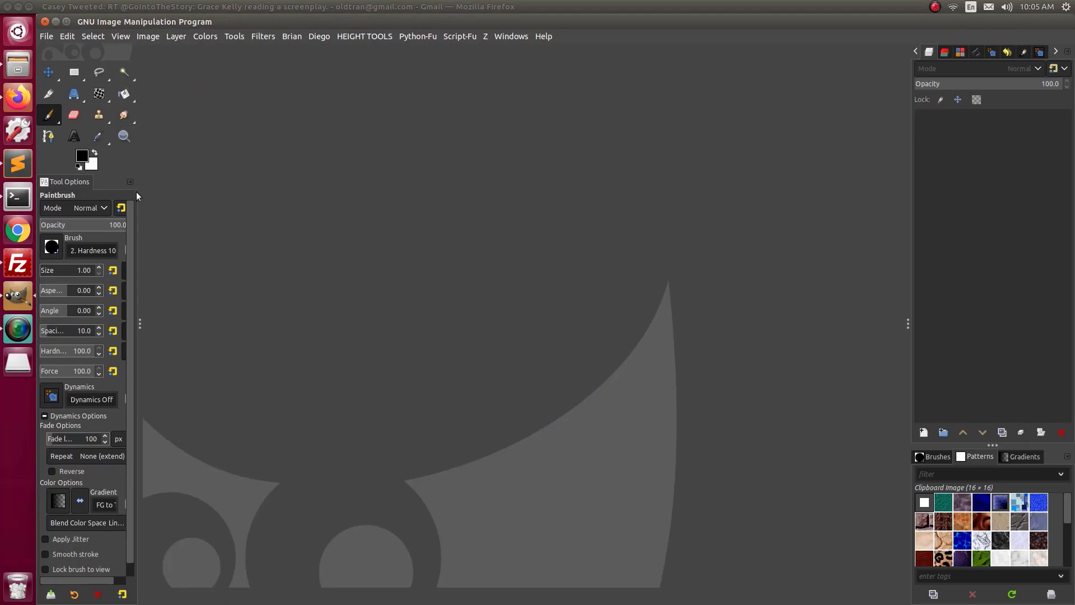
Switch back to Firefox and download the full-size t1.png portrait from the chat.
click(18, 98)
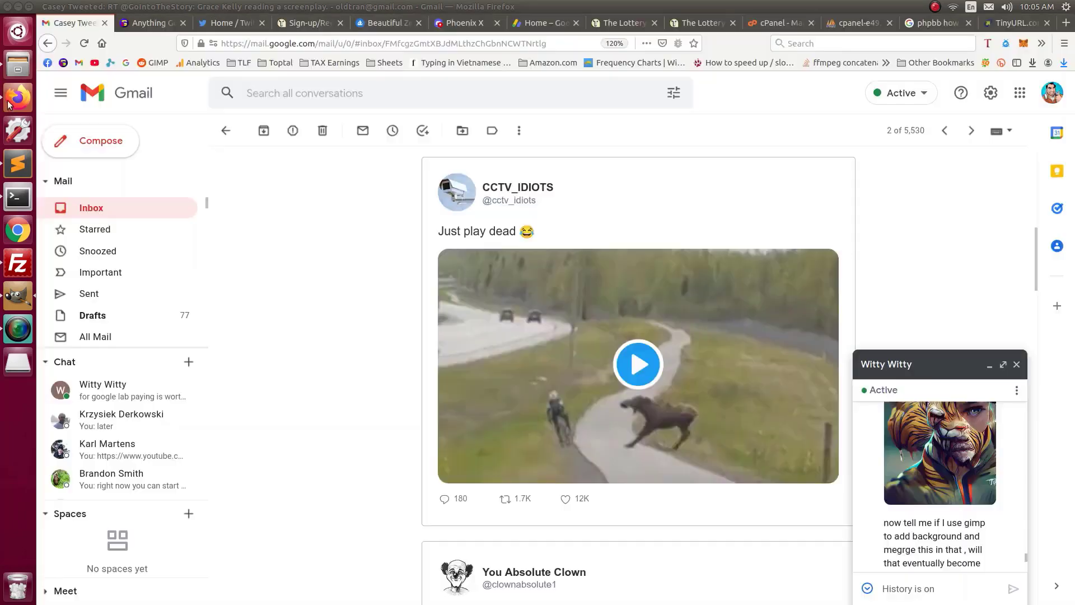
click(960, 475)
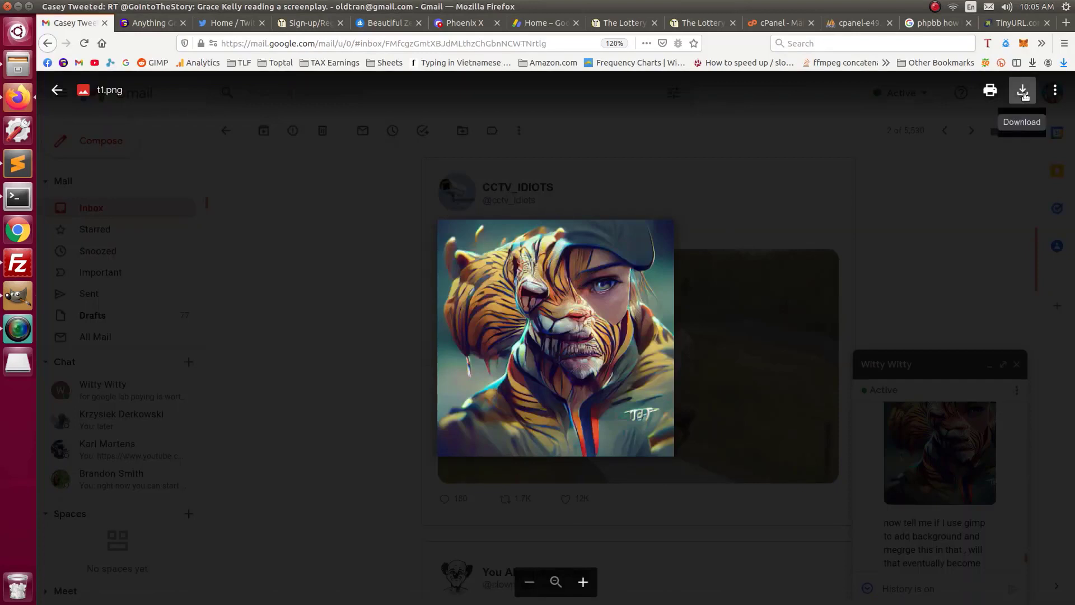
click(1024, 96)
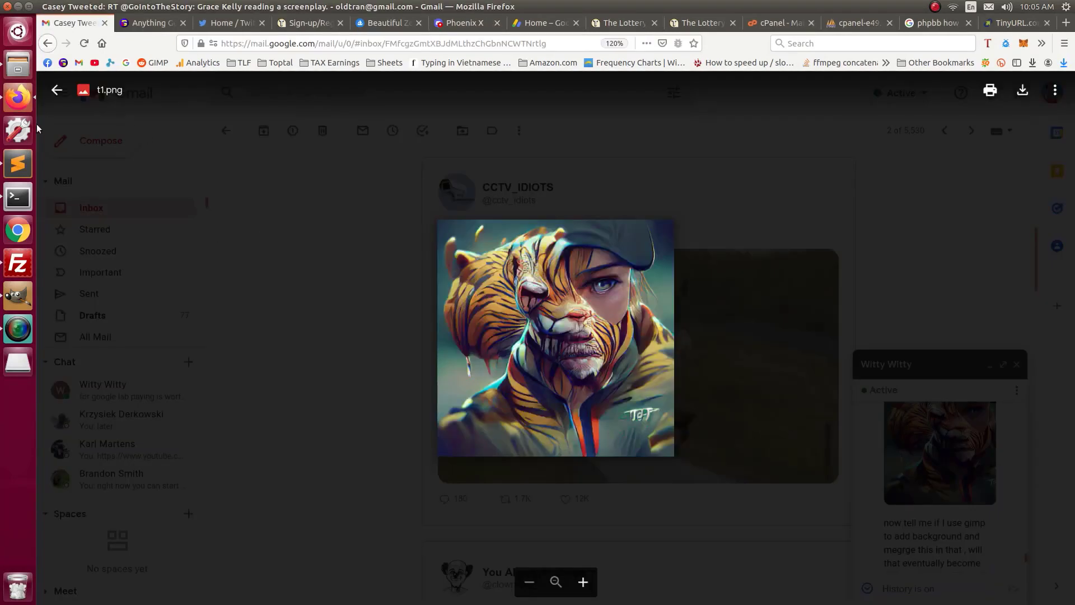
Switch to GIMP and open t1.png from the Downloads folder.
click(22, 73)
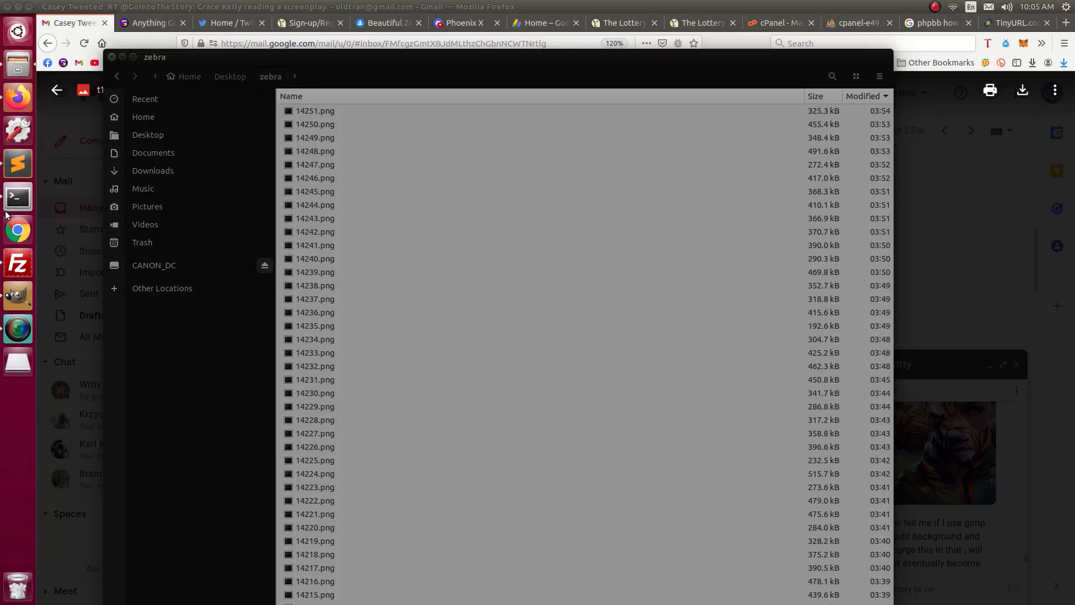
click(18, 297)
click(47, 36)
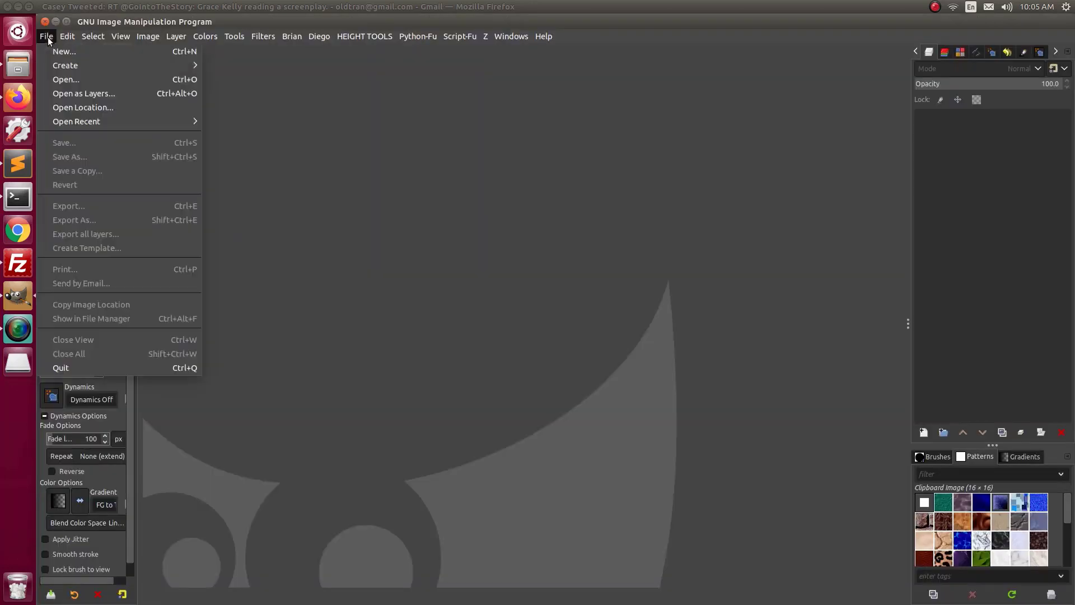
click(75, 79)
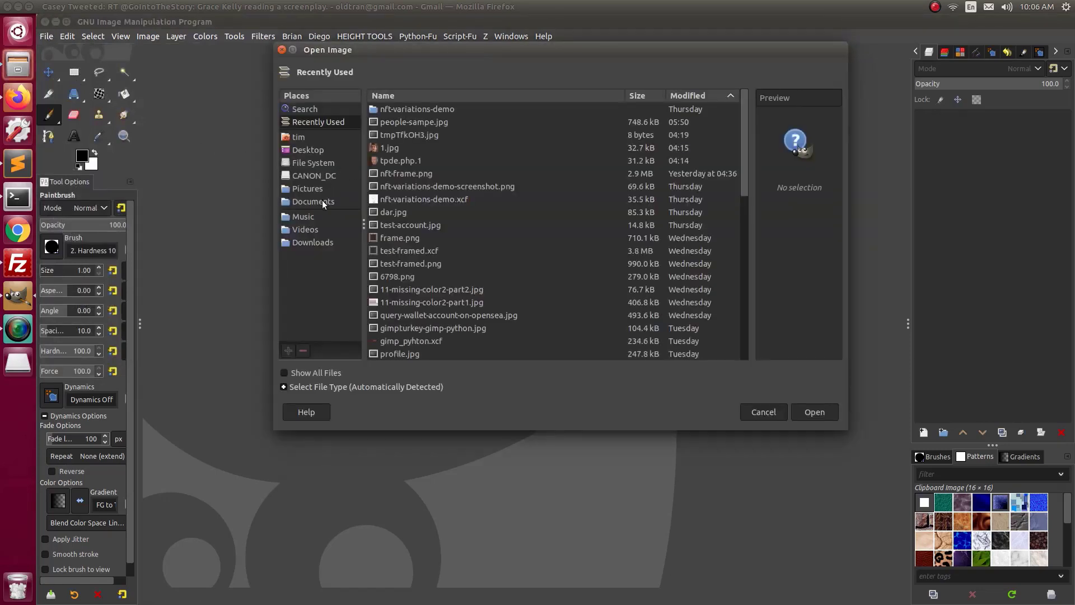
click(321, 242)
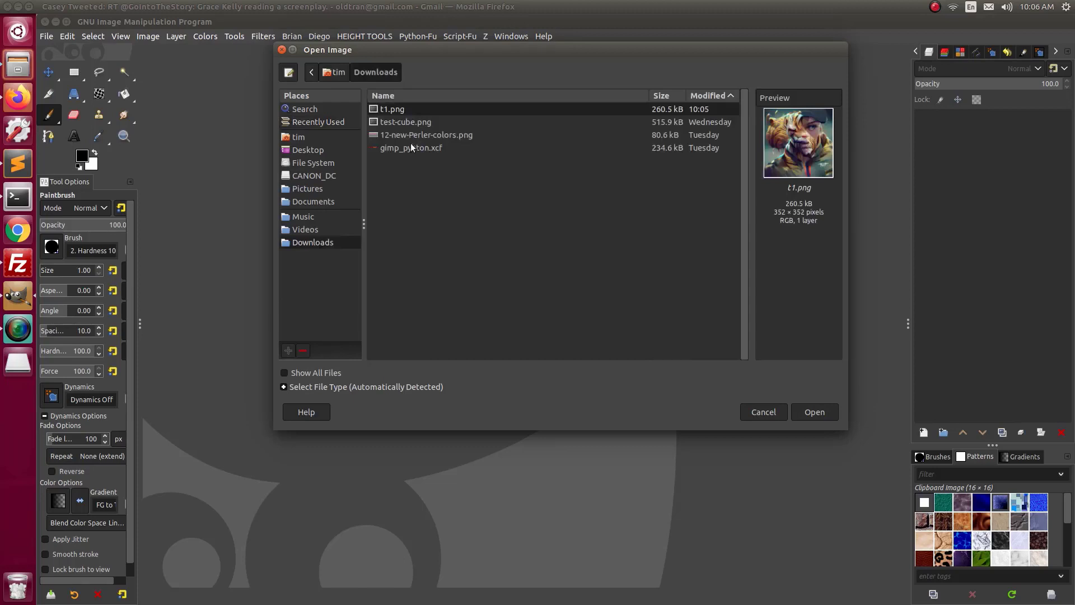
double_click(408, 109)
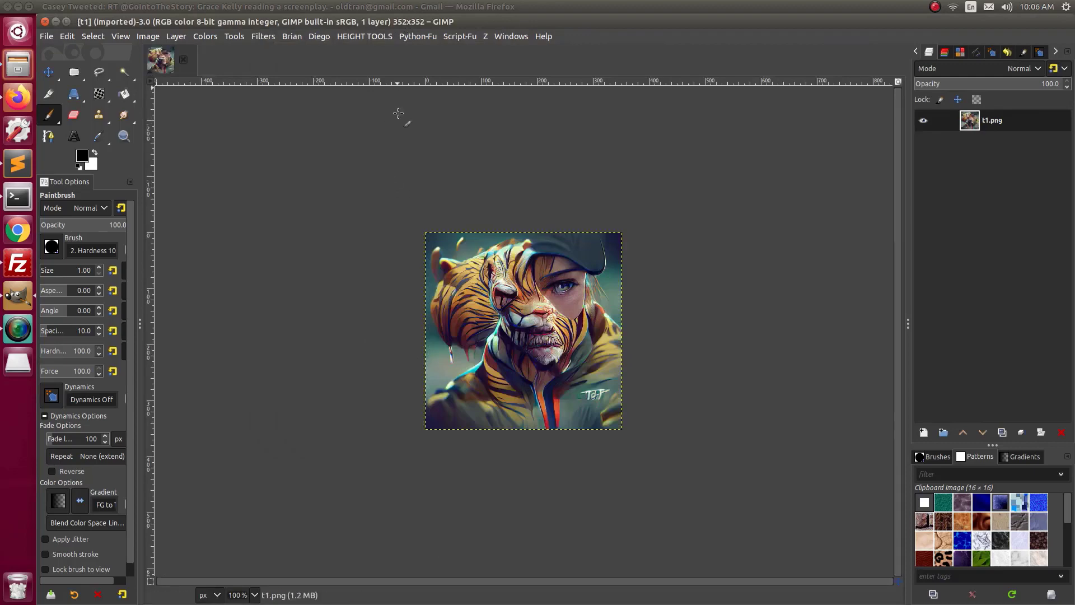
Toggle the t1.png layer's visibility off and on to inspect what lies behind the portrait.
scroll(515, 401, up, 2)
scroll(572, 372, down, 2)
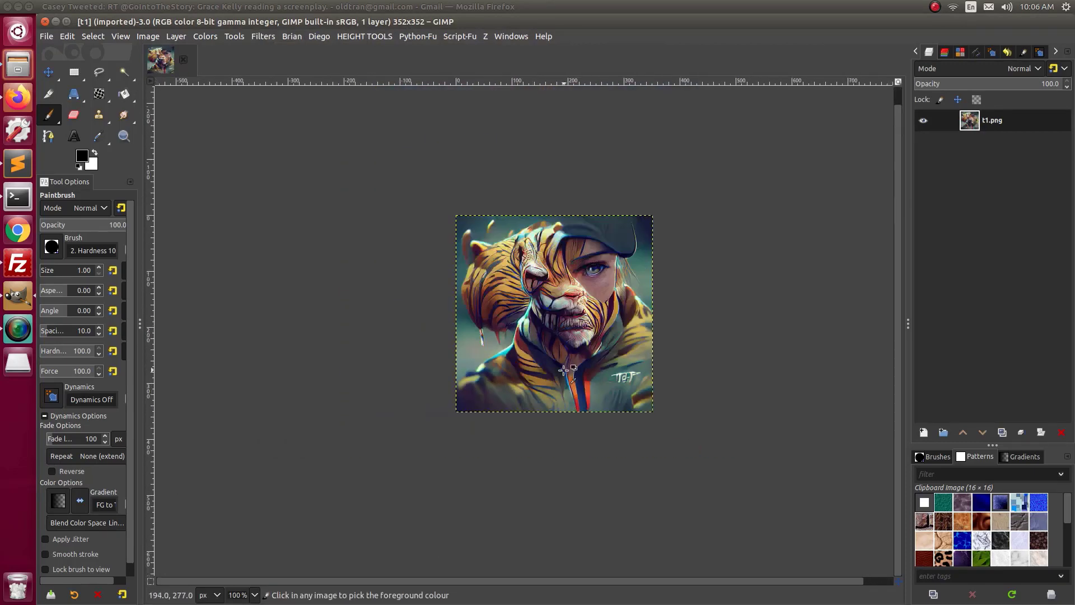
scroll(652, 372, up, 1)
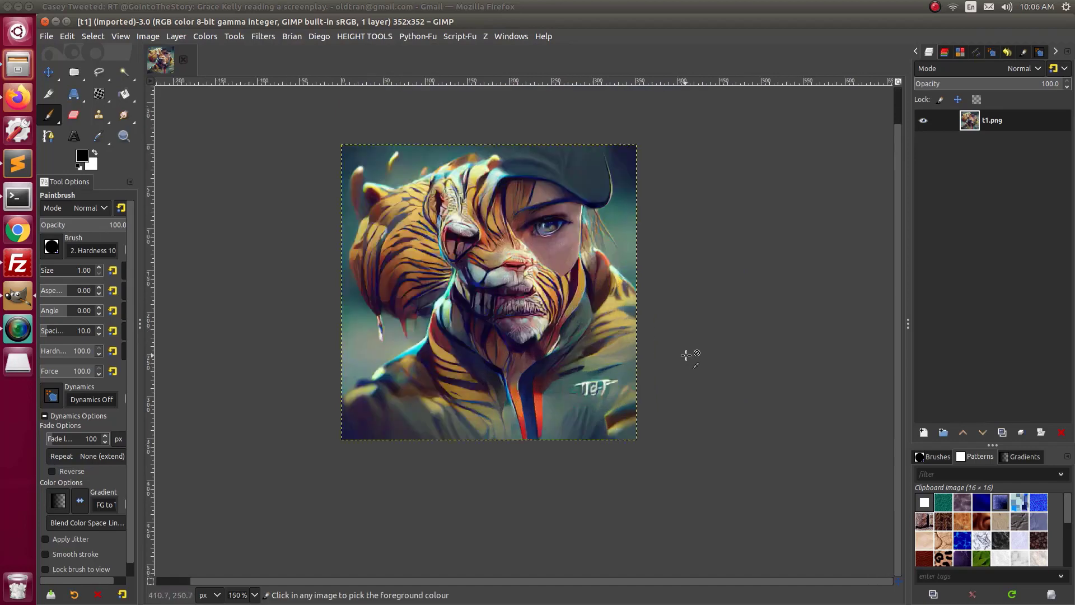
click(925, 122)
click(924, 122)
click(924, 123)
click(924, 122)
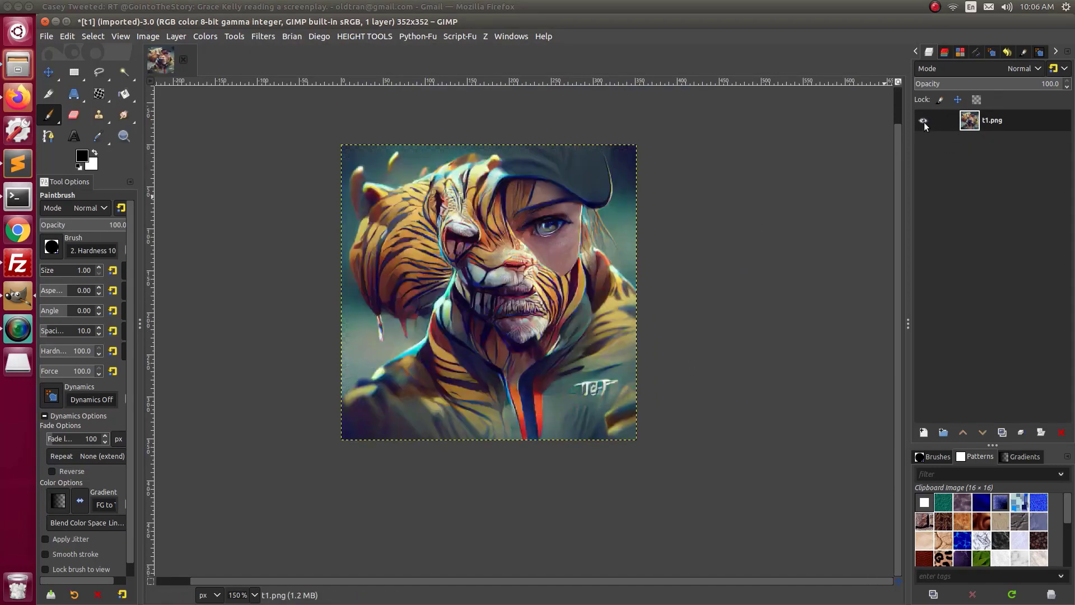
Add a new 352 x 352 px layer filled with white above the portrait layer.
right_click(970, 130)
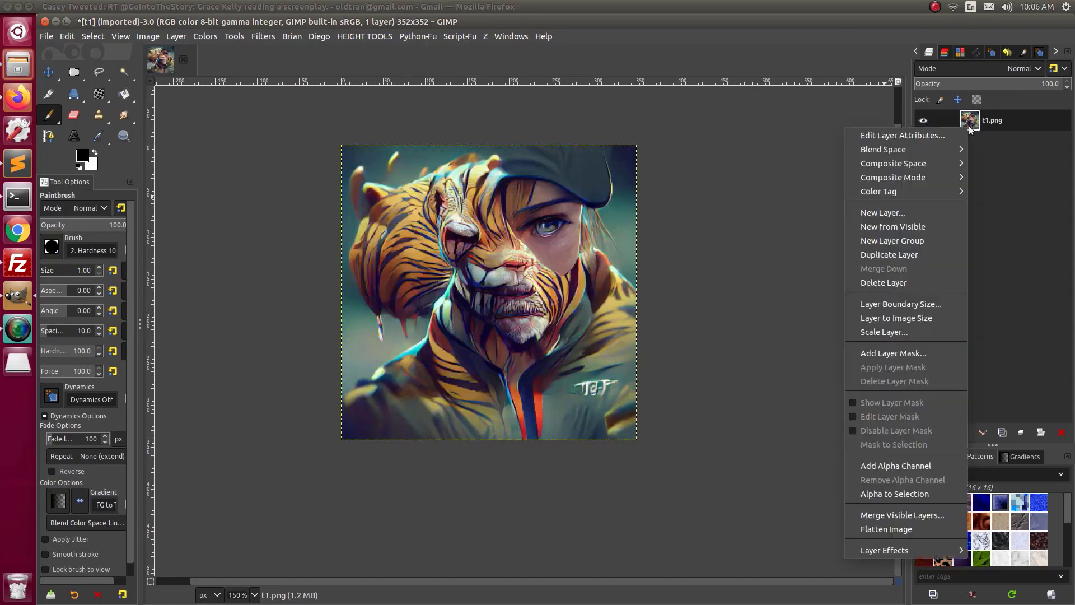
click(899, 210)
click(829, 340)
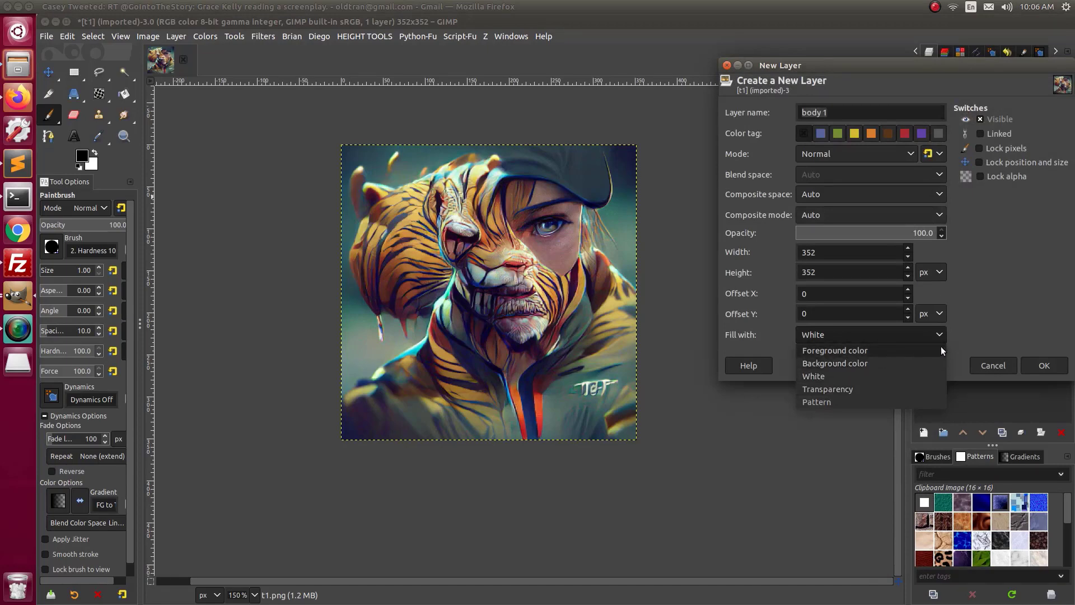
click(979, 327)
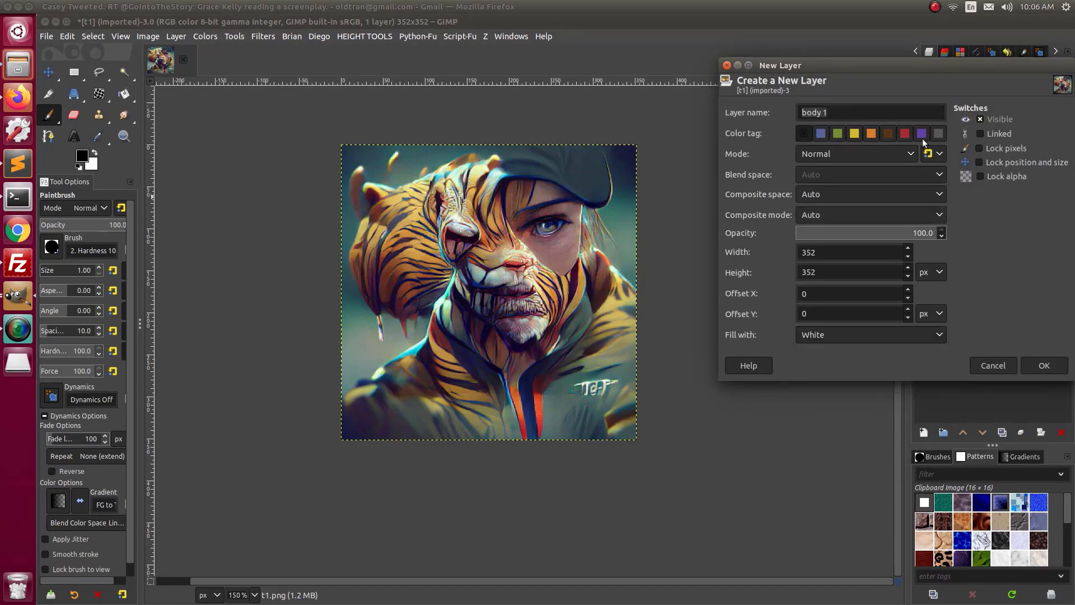
click(848, 332)
click(829, 376)
click(1042, 365)
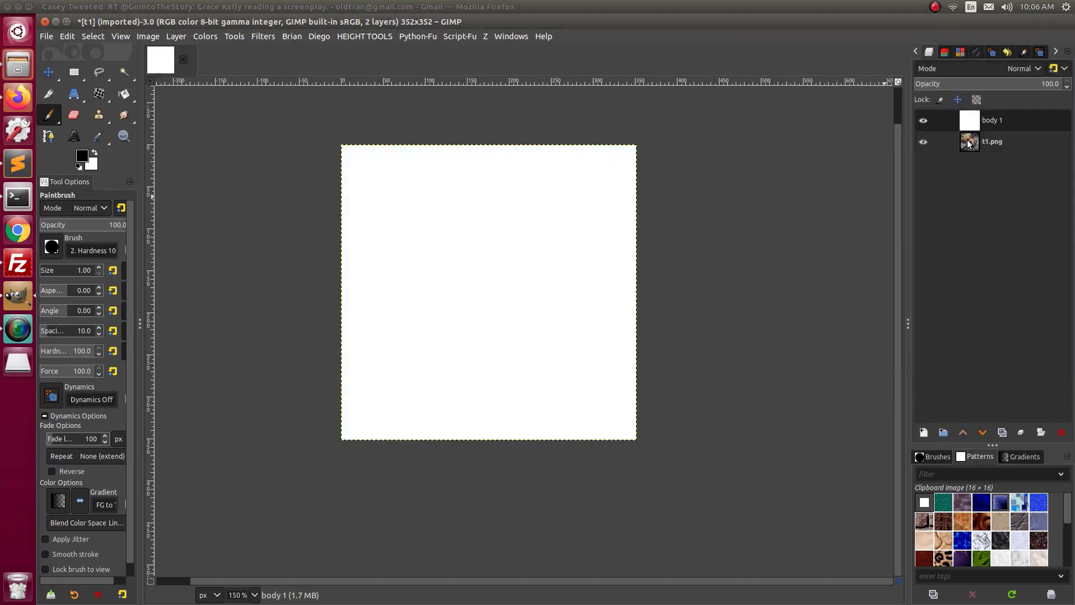
Move the white layer below the t1.png layer and check the stacking order by toggling layer visibility.
click(923, 121)
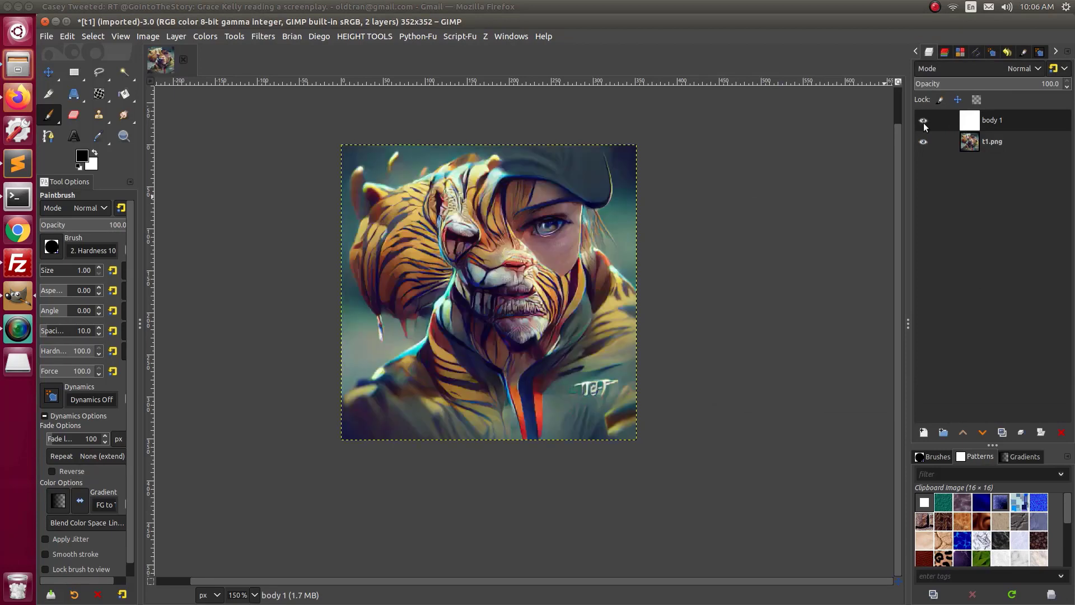
click(923, 121)
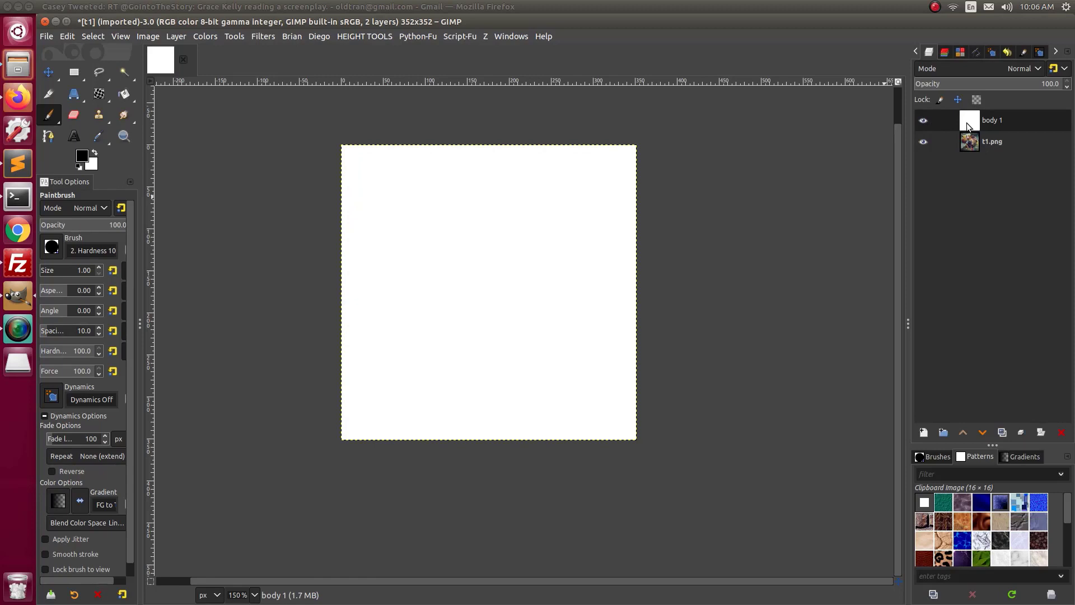
drag(967, 124, 969, 153)
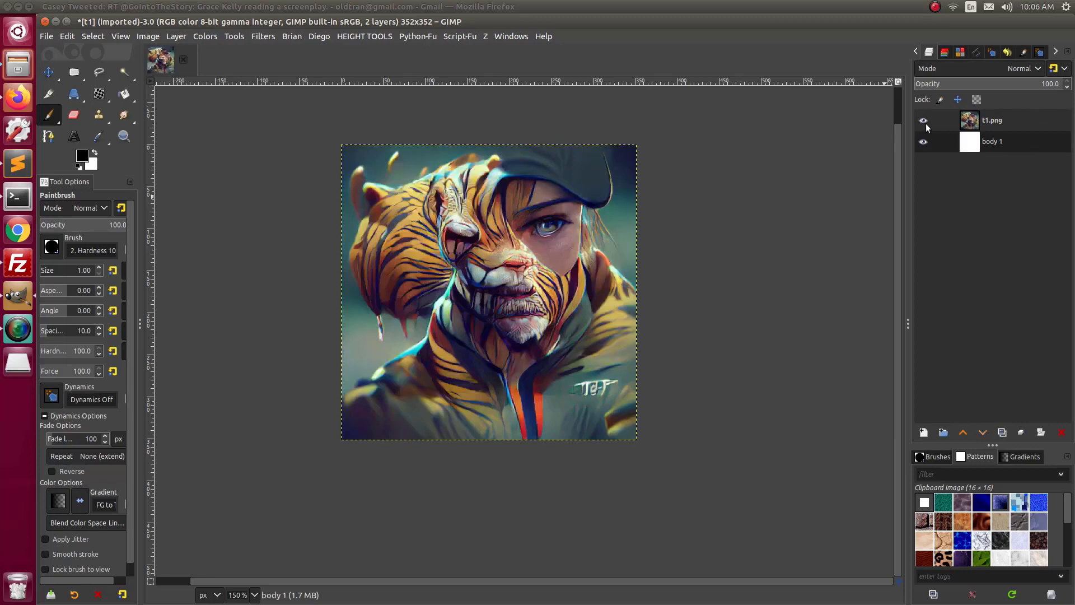
click(924, 121)
click(925, 122)
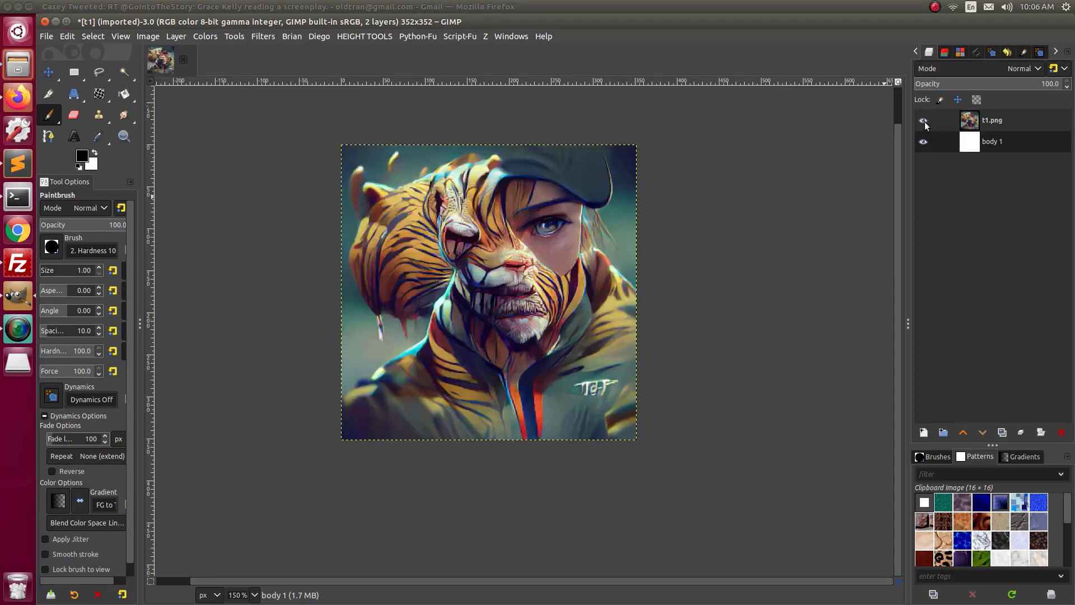
Rename the white layer as background.
click(974, 122)
click(975, 143)
double_click(996, 143)
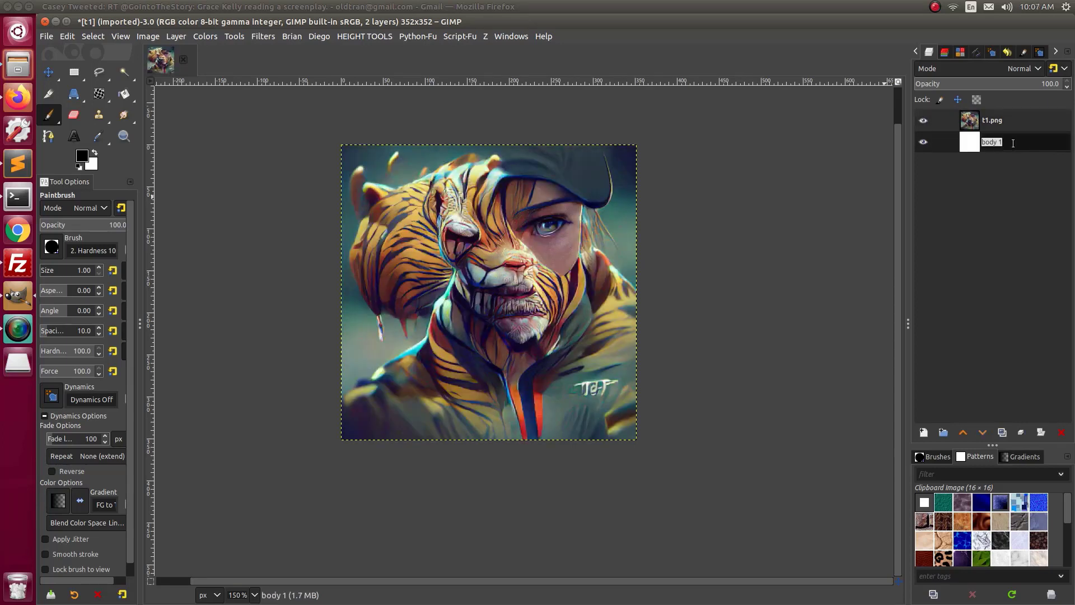
text(background)
key(Return)
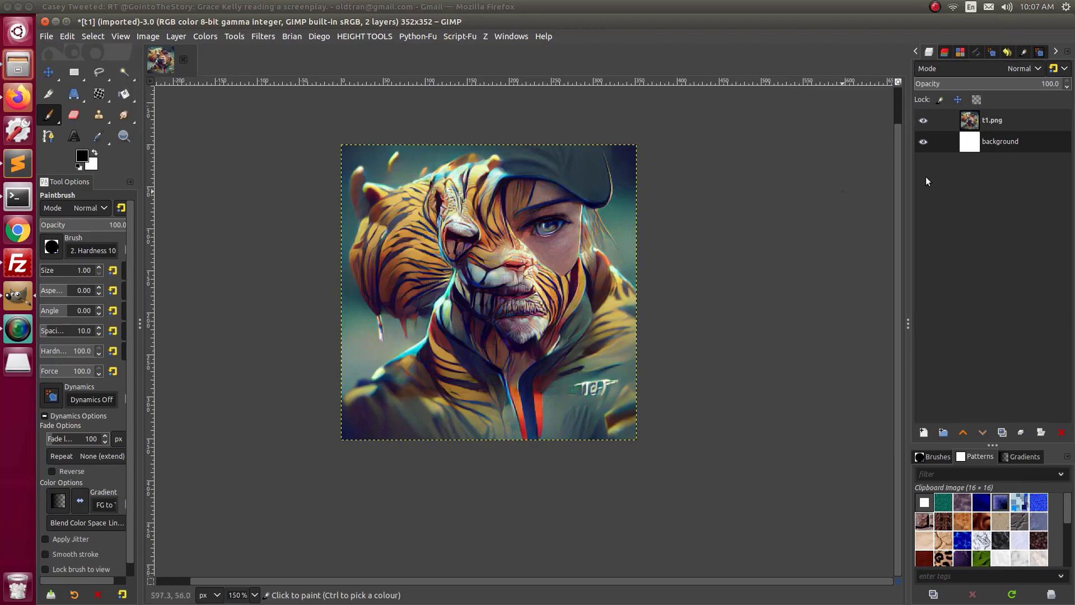
Hide the t1.png layer and fill the background layer with the foreground colour set to blue 5586e7.
click(924, 120)
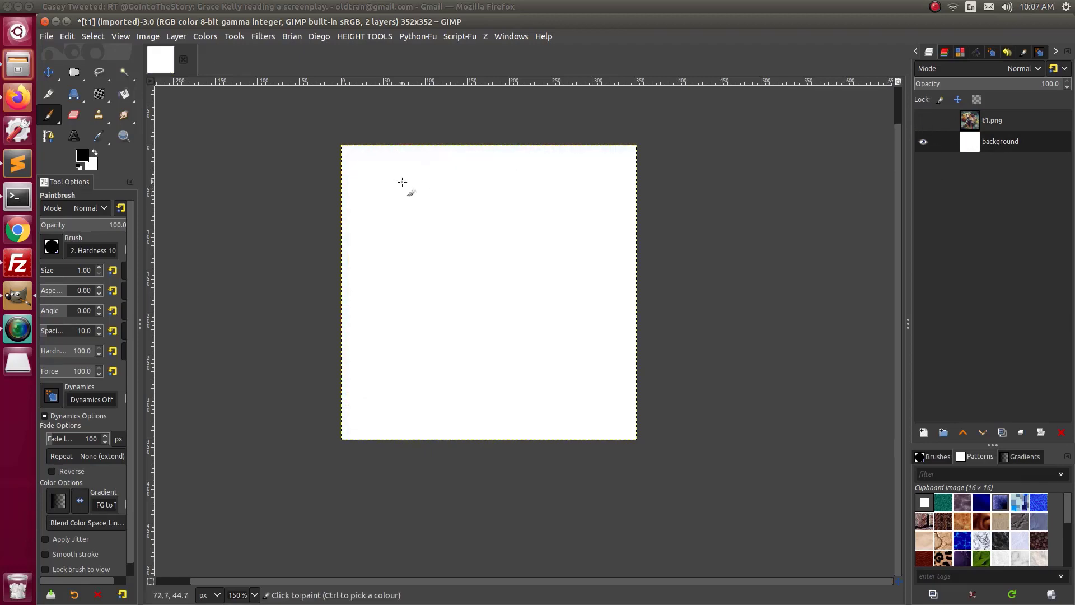
click(86, 156)
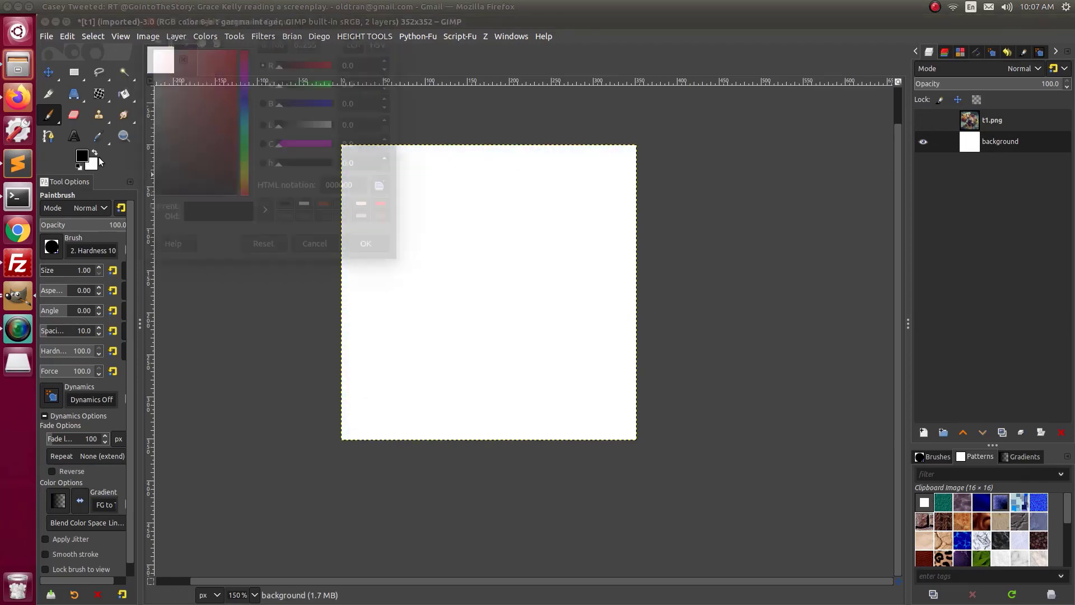
drag(206, 109, 222, 68)
drag(228, 110, 229, 65)
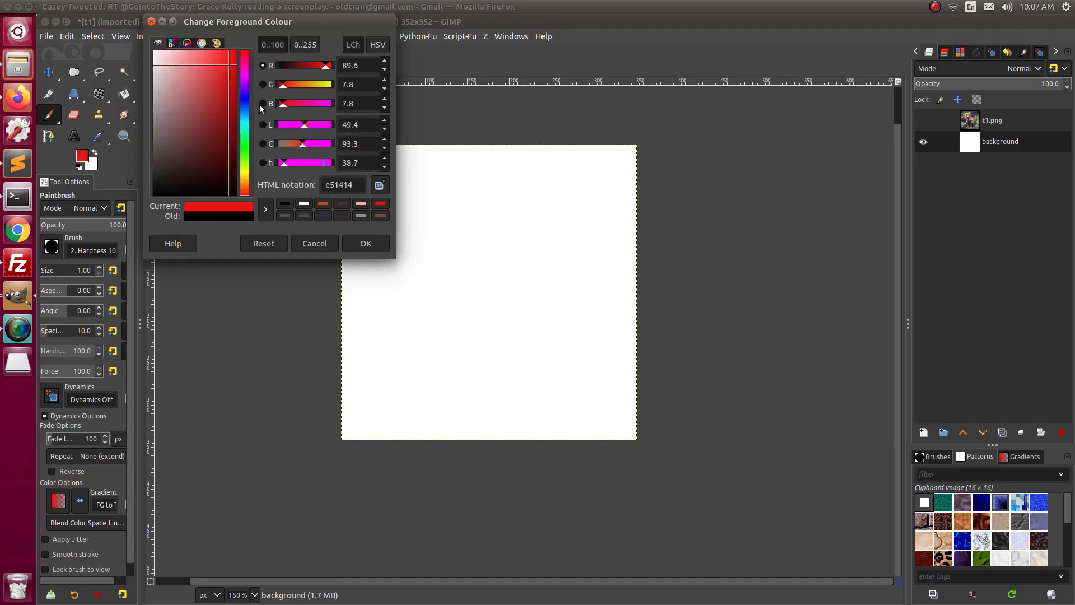
click(245, 106)
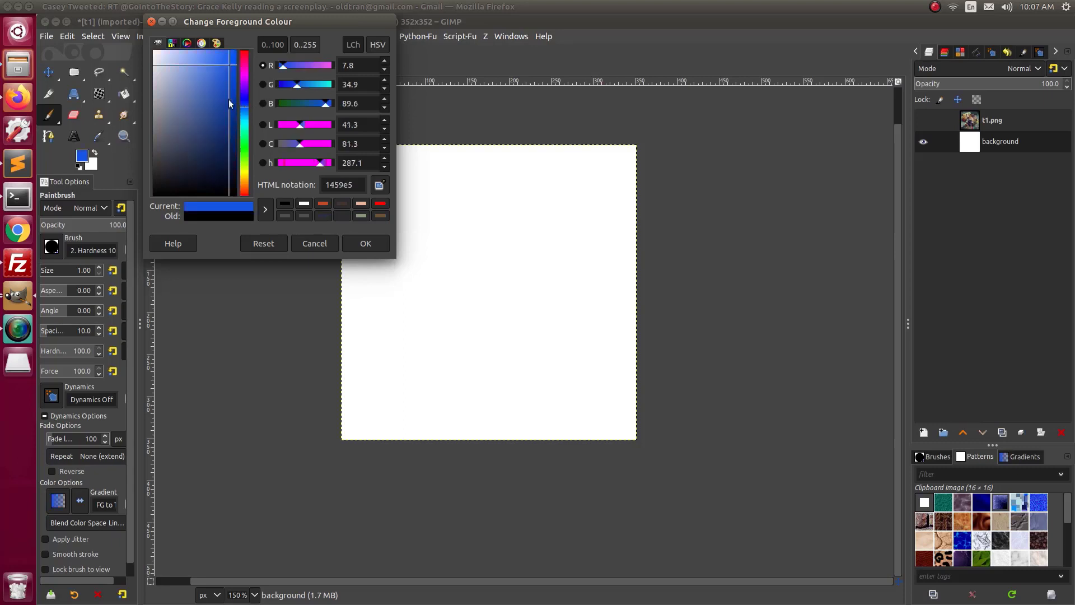
click(206, 65)
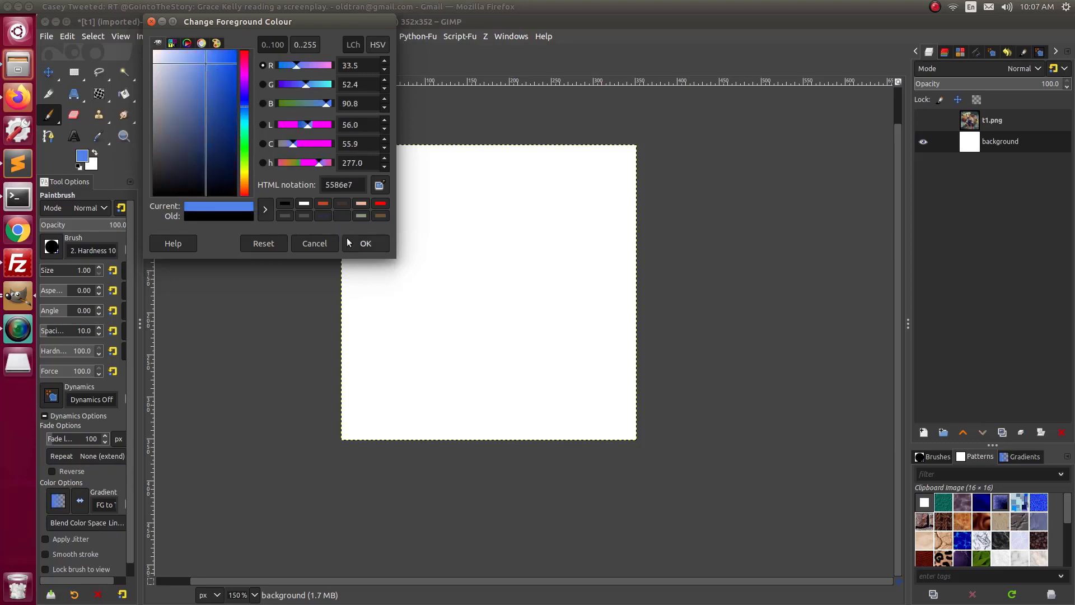
click(365, 243)
drag(82, 159, 450, 223)
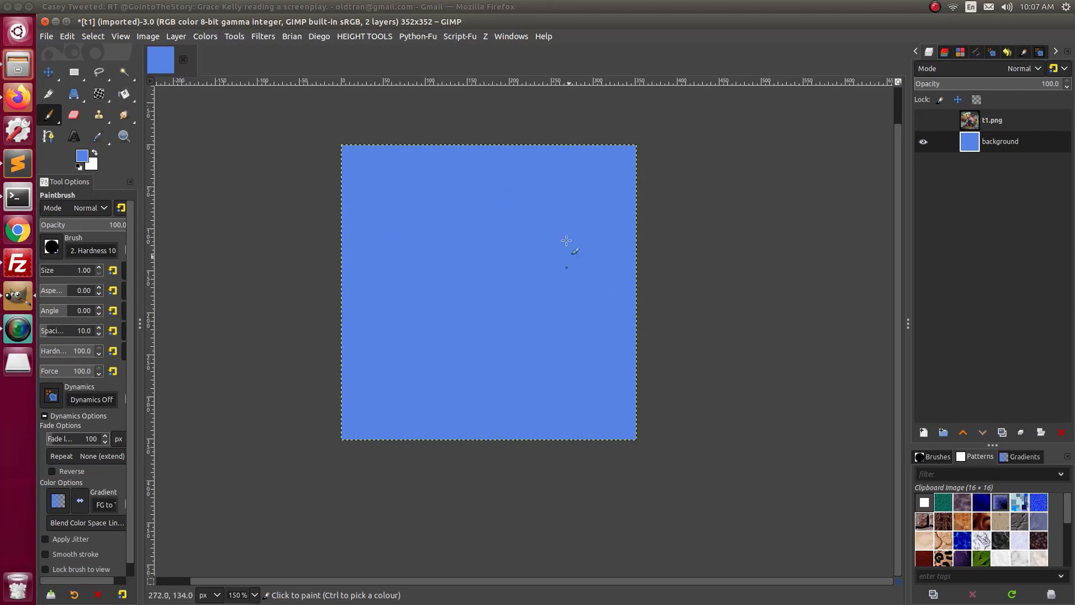
Select a rectangle of about 173 x 155 px on the background layer and fill it with the white background colour.
click(73, 73)
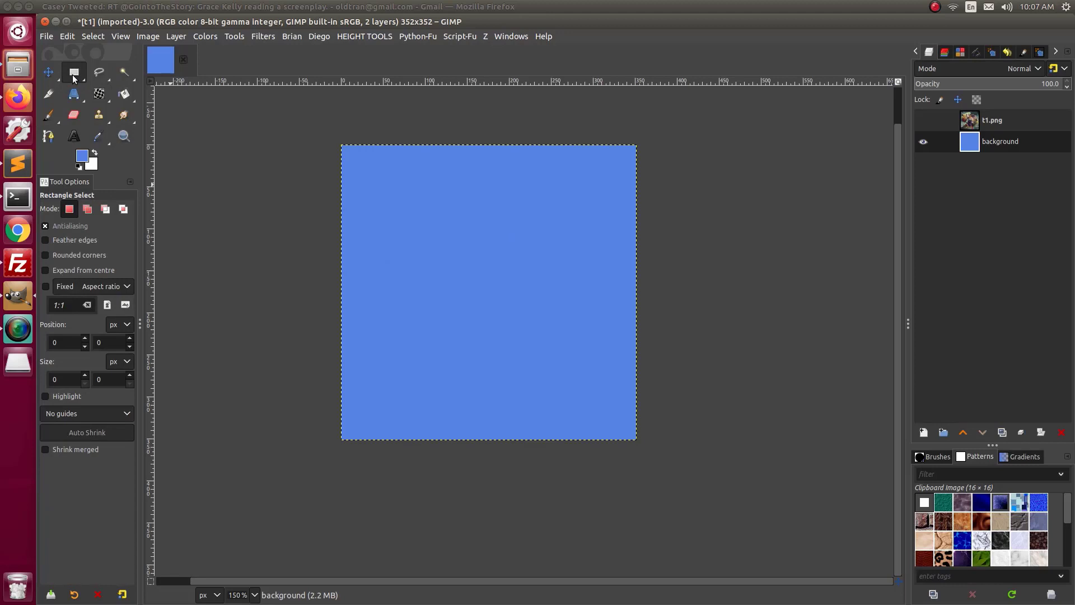
right_click(77, 80)
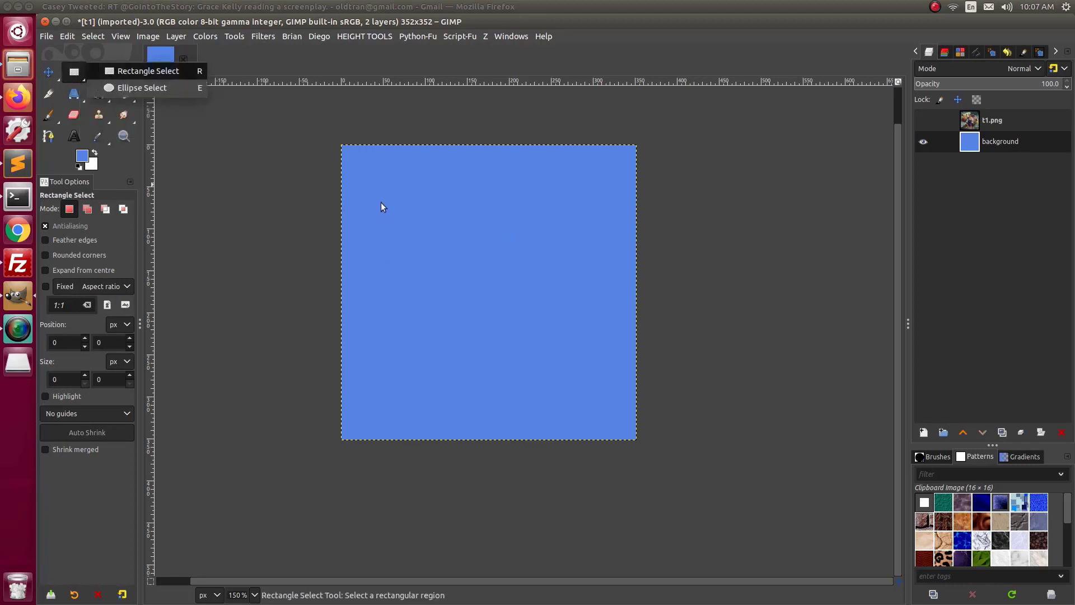
click(516, 307)
drag(387, 198, 533, 329)
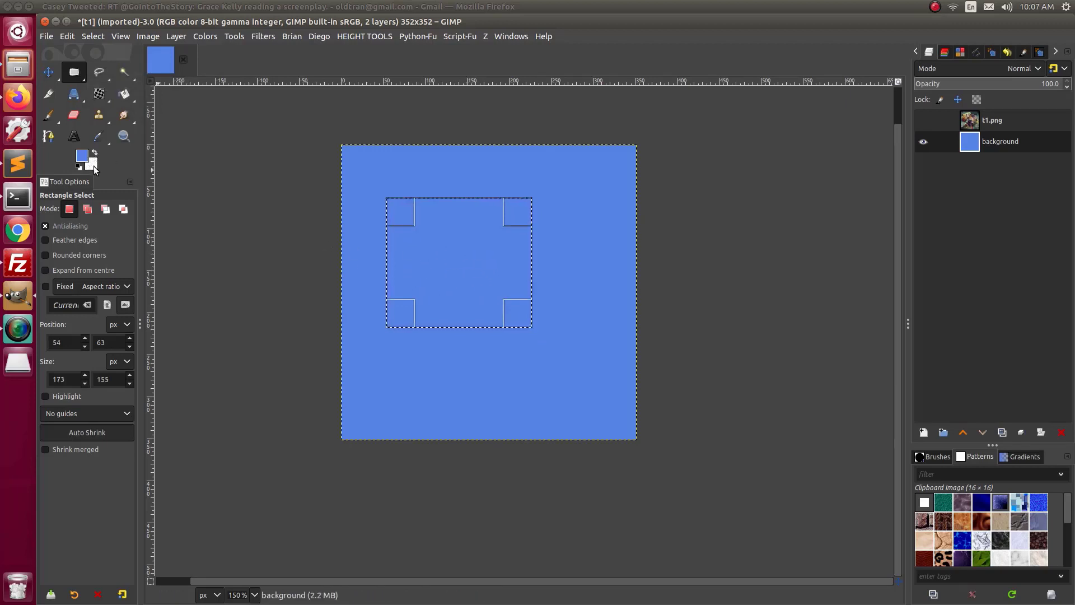
drag(94, 170, 453, 244)
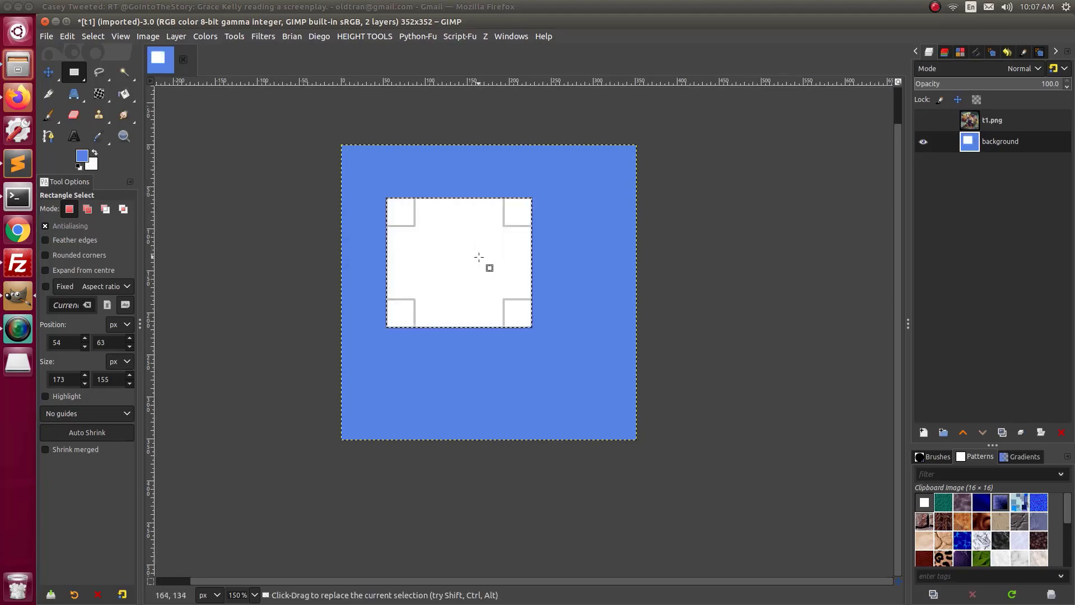
Clear the rectangular selection and refill the whole background layer, trying white between two fills of the blue foreground colour.
click(88, 37)
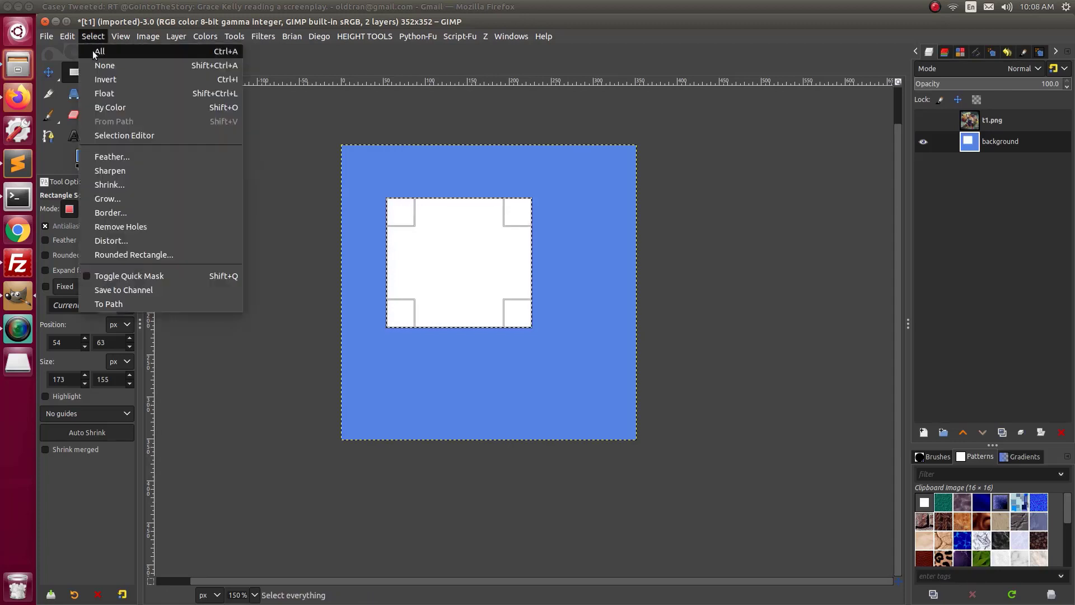
click(96, 51)
click(93, 36)
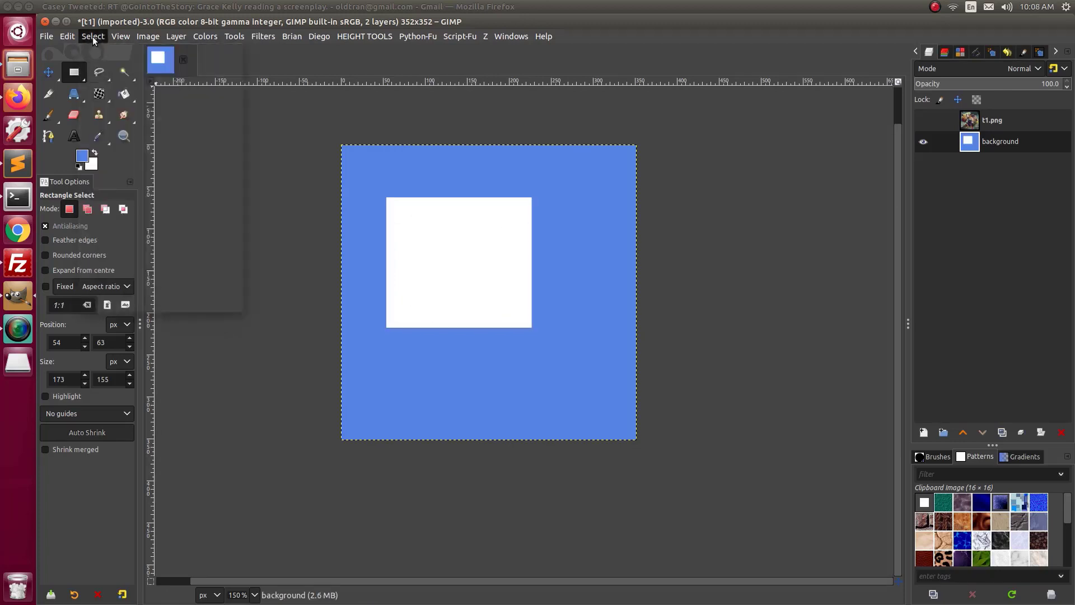
click(93, 36)
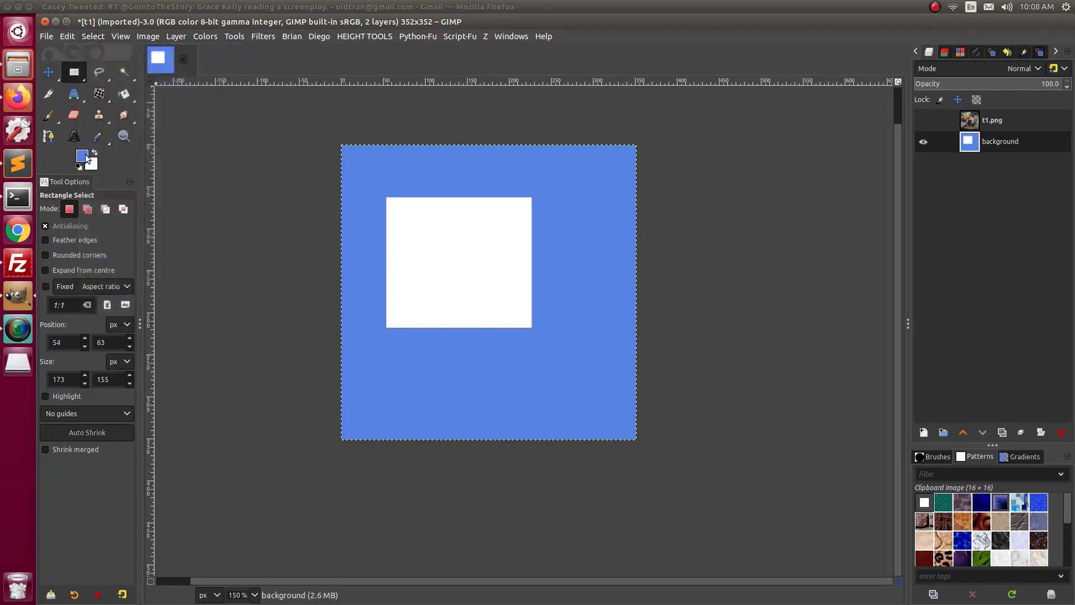
drag(88, 157, 481, 266)
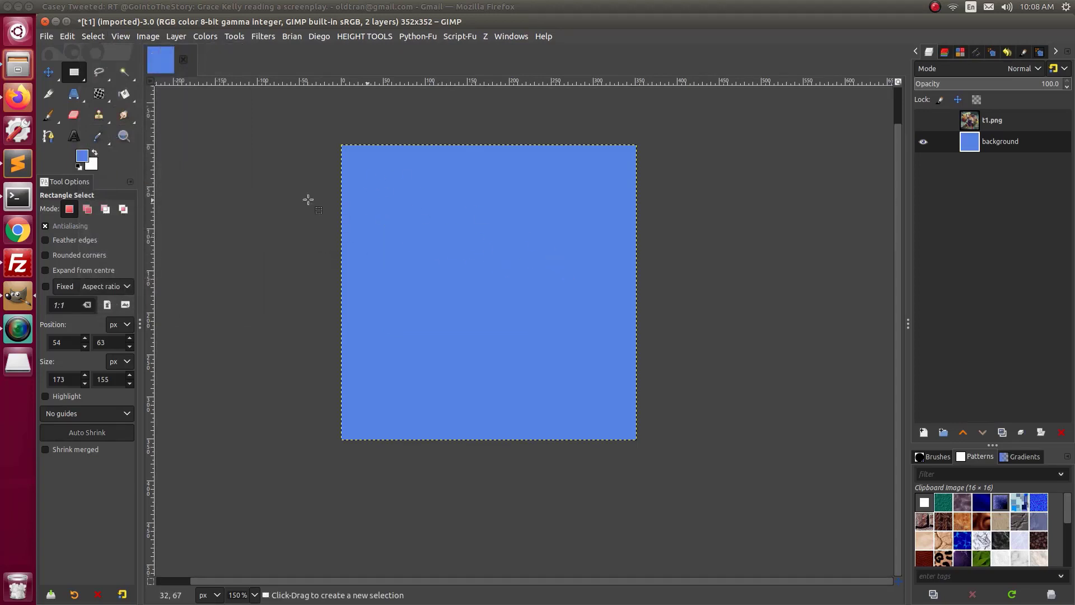
drag(91, 164, 469, 264)
drag(82, 160, 417, 252)
Show and activate the t1.png layer, and trace the figure with Free Select from the left shoulder over the cap to the right collar.
click(923, 120)
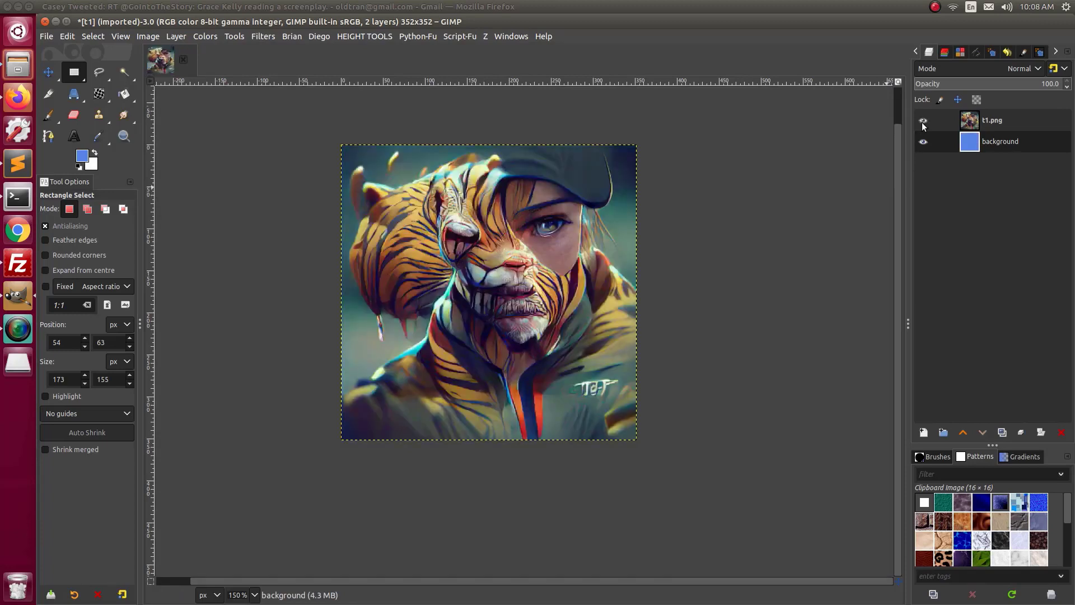
click(971, 124)
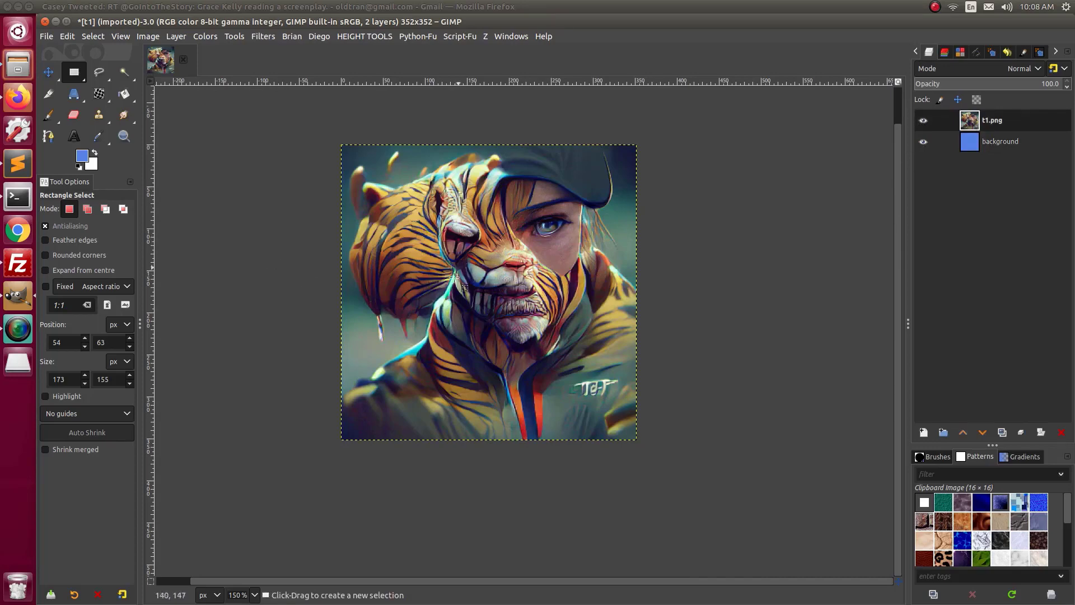
click(101, 77)
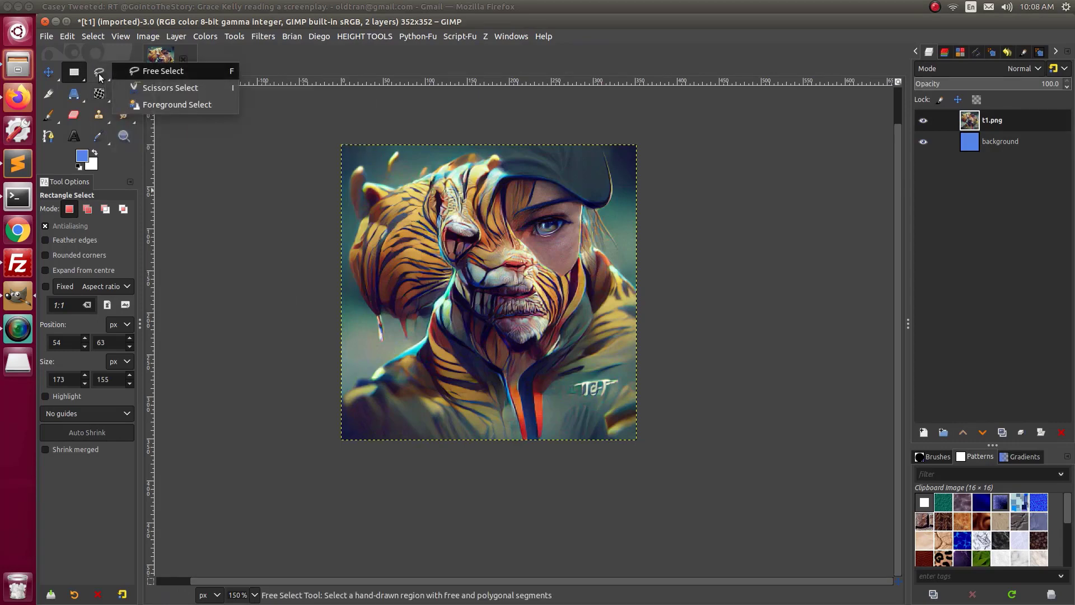
click(153, 72)
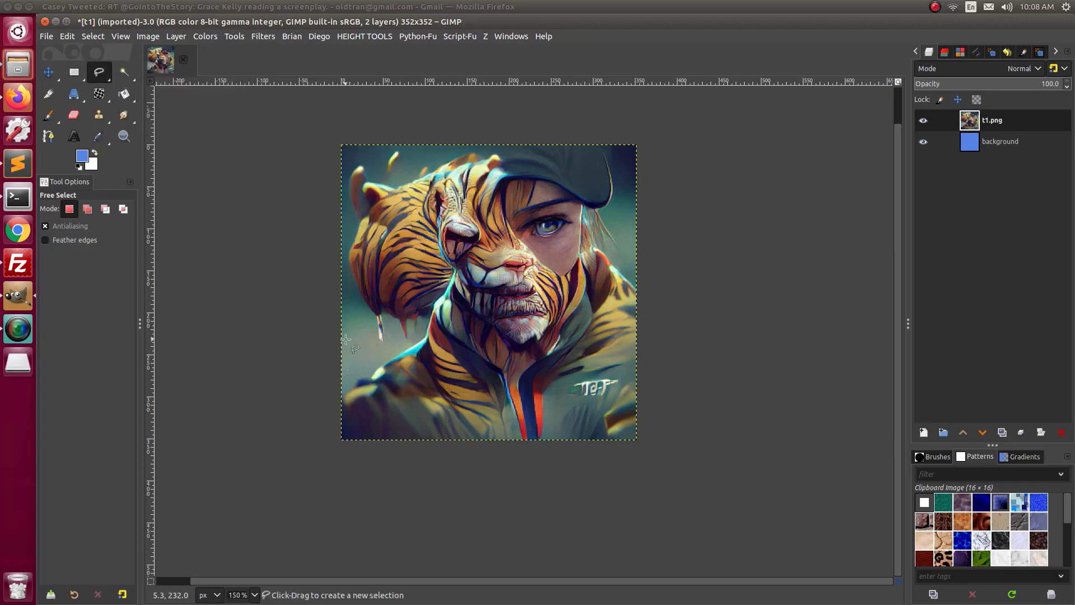
click(338, 400)
click(354, 388)
click(370, 381)
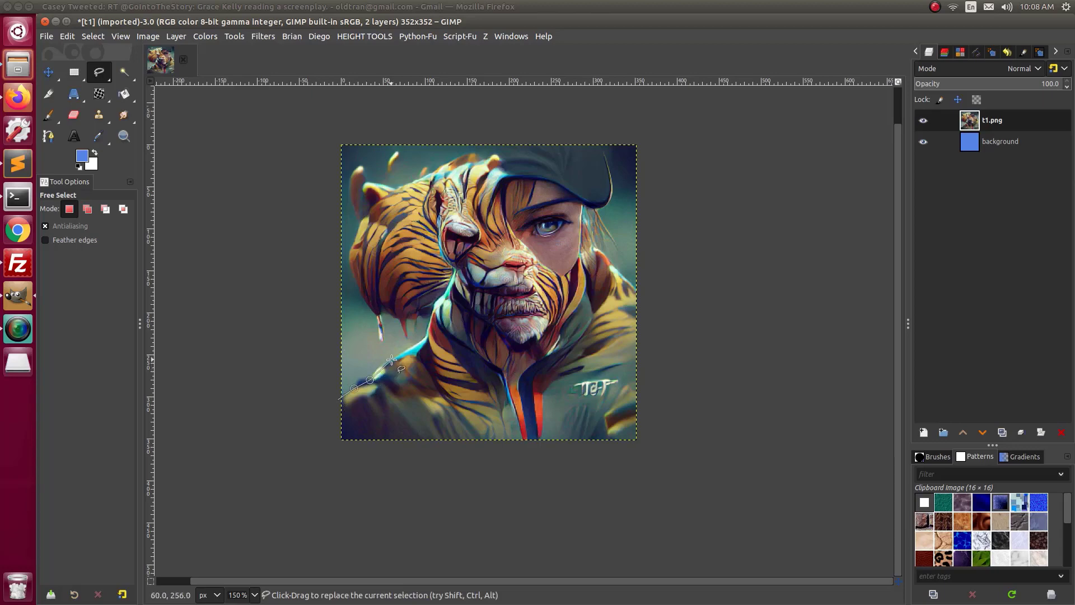
click(392, 361)
click(422, 340)
drag(434, 303, 454, 273)
click(443, 257)
click(430, 223)
click(424, 209)
click(429, 191)
click(436, 174)
click(450, 168)
mouse_move(497, 153)
mouse_down()
mouse_move(532, 140)
mouse_move(594, 139)
mouse_move(609, 196)
mouse_move(585, 206)
mouse_move(582, 247)
mouse_move(604, 250)
mouse_up()
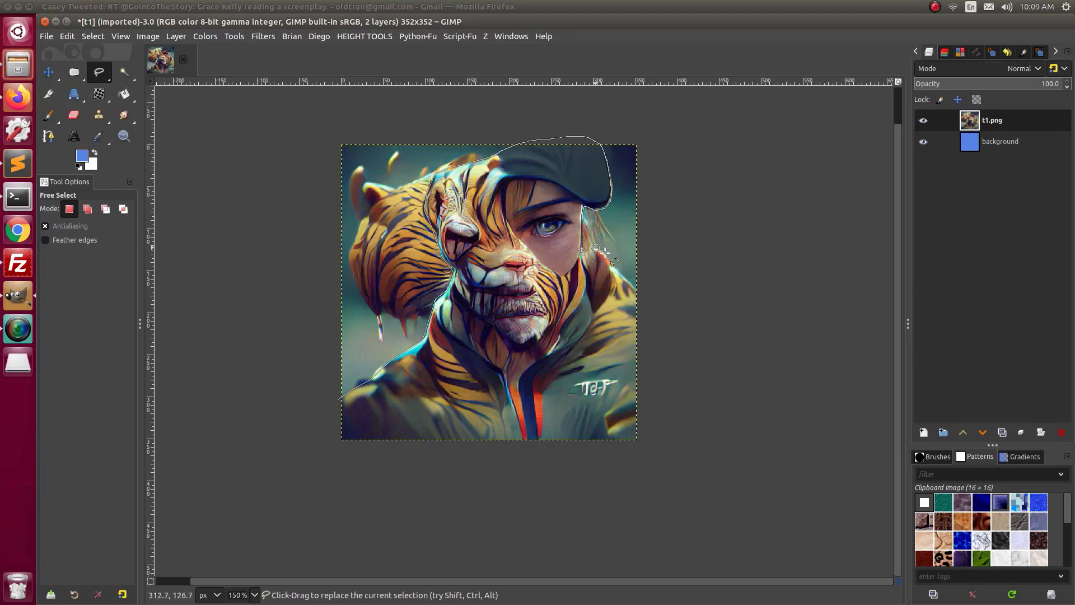
Continue the free selection along the right shoulder, close it around the outside of the canvas below the figure, and commit it.
click(622, 273)
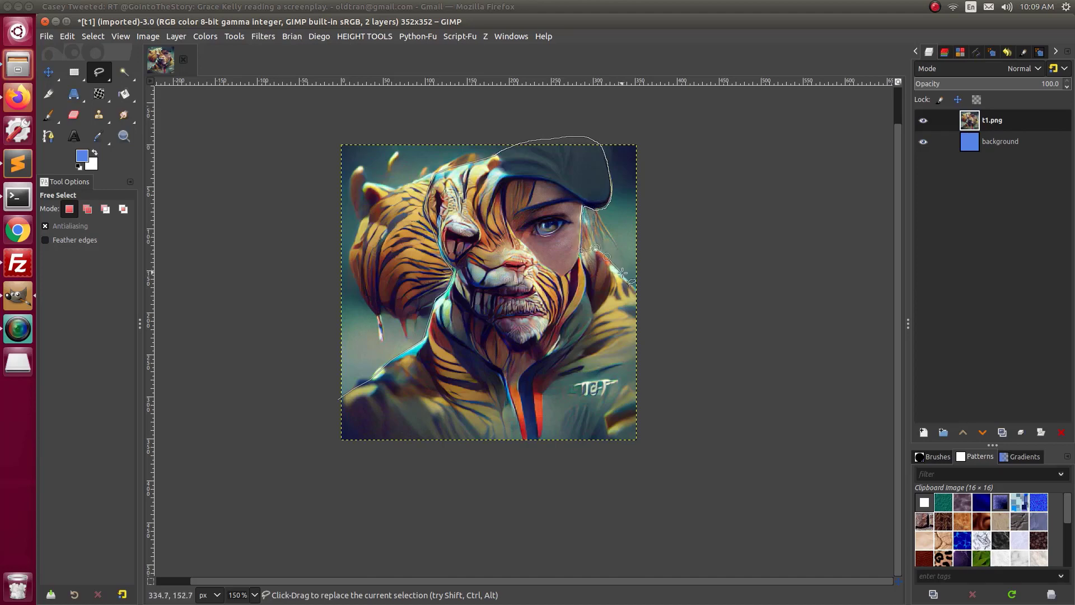
click(650, 305)
click(668, 463)
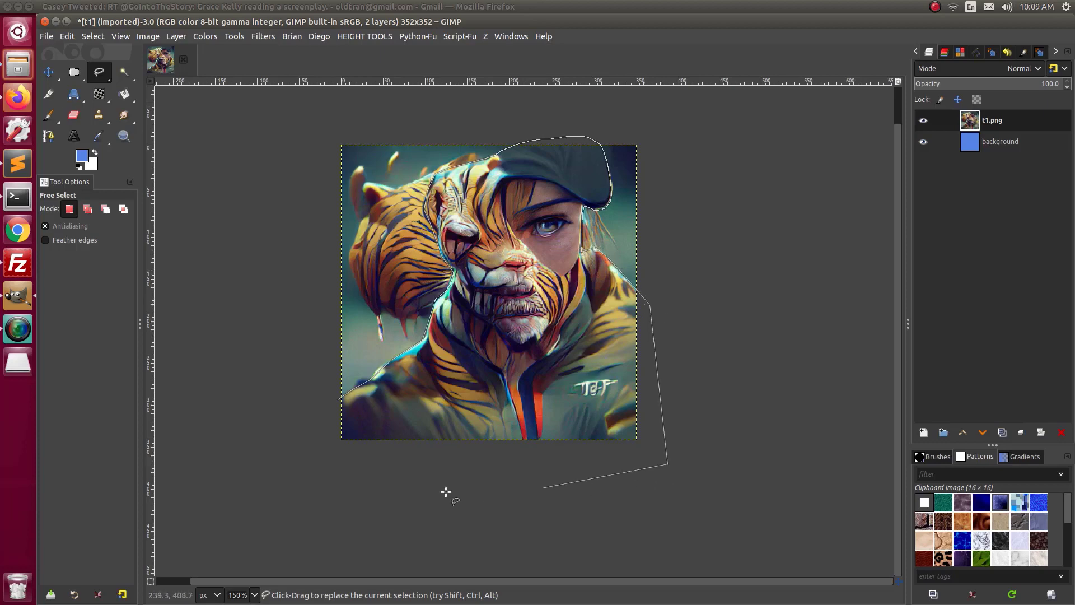
click(272, 491)
click(311, 406)
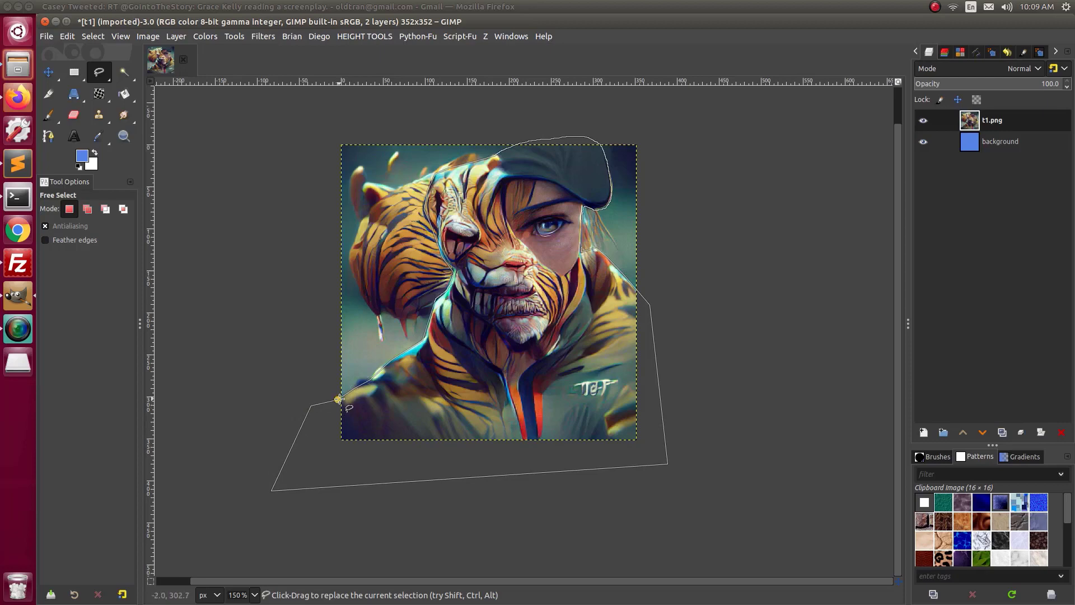
click(339, 399)
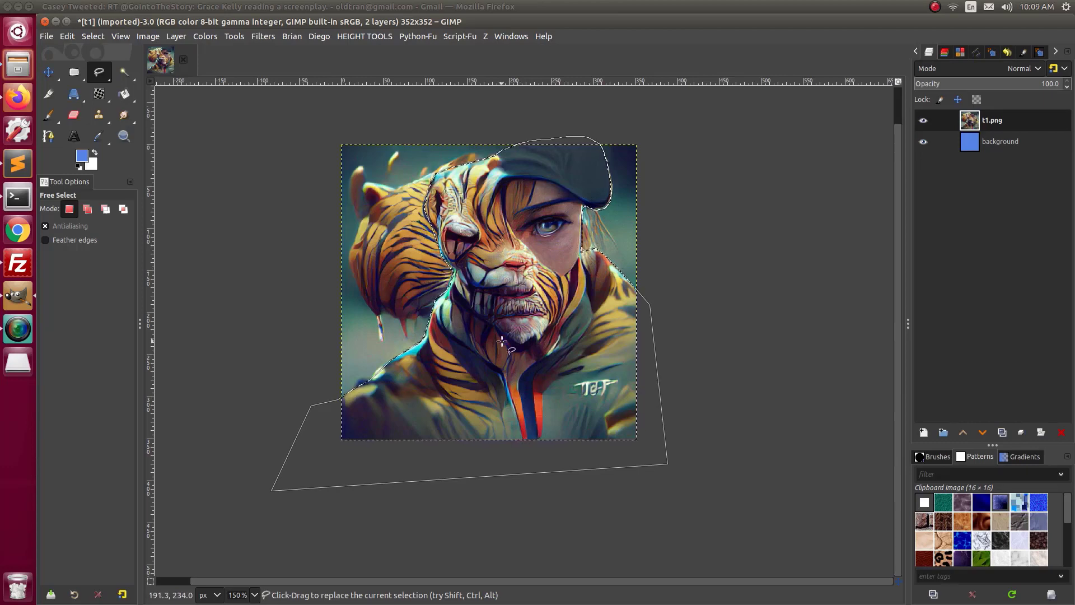
key(Return)
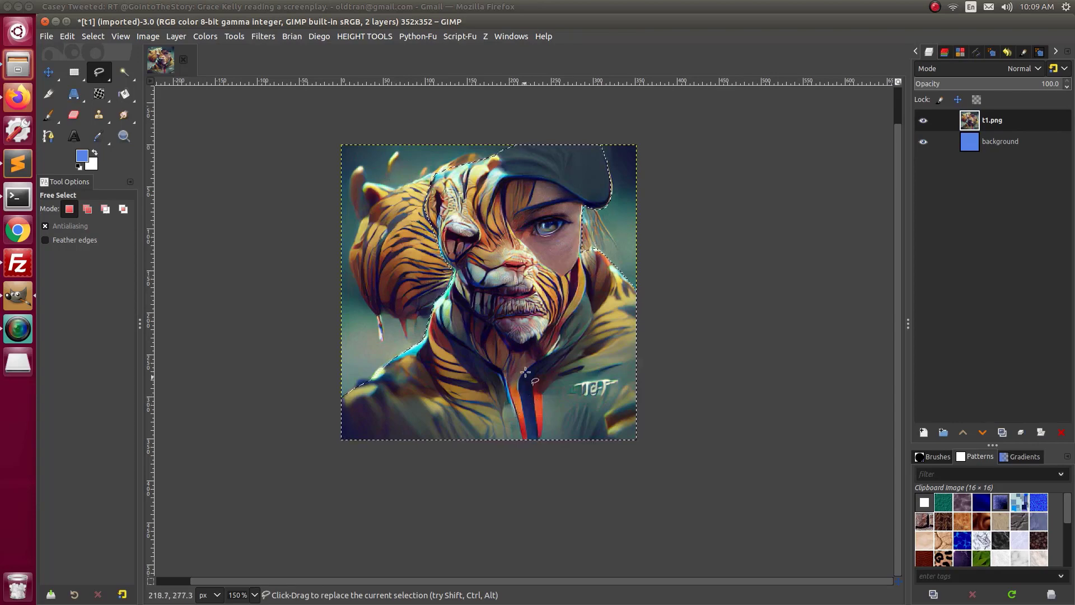
Try deleting the selected figure from the t1.png layer twice, undoing each deletion.
key(Delete)
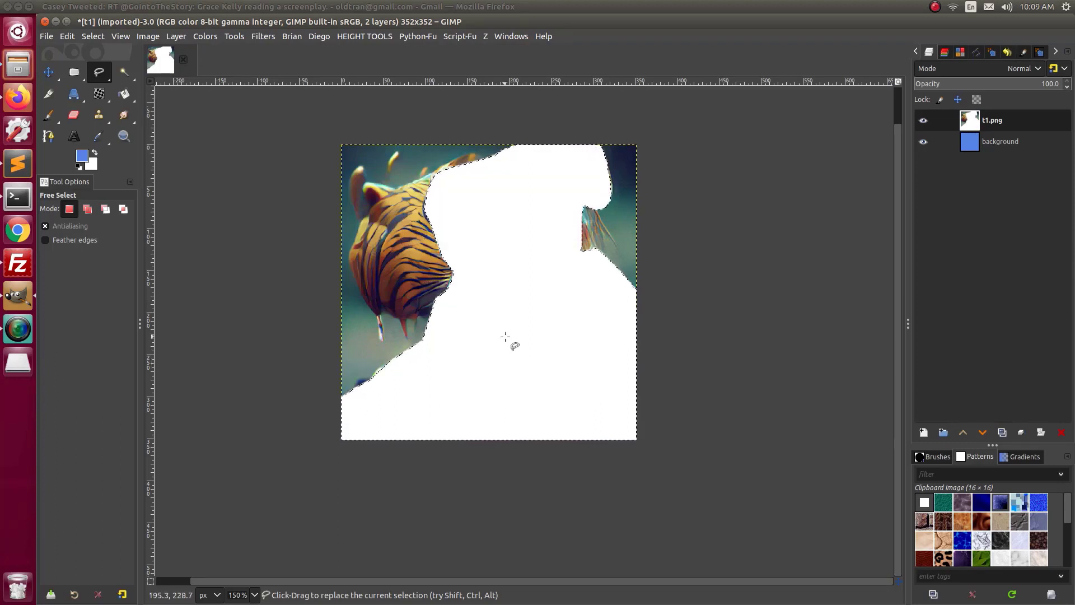
key(ctrl+z)
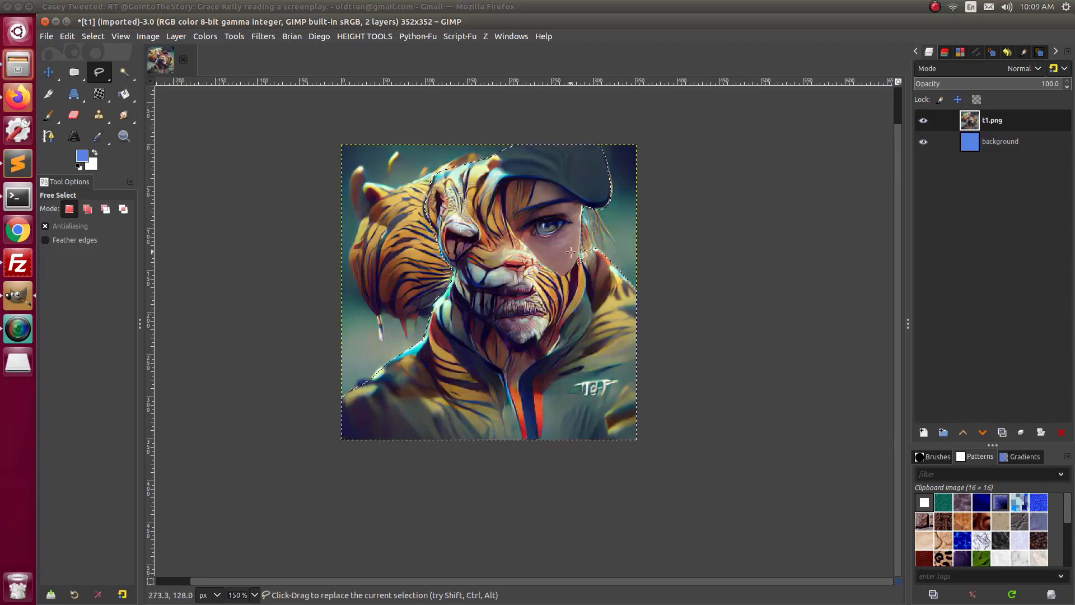
key(Delete)
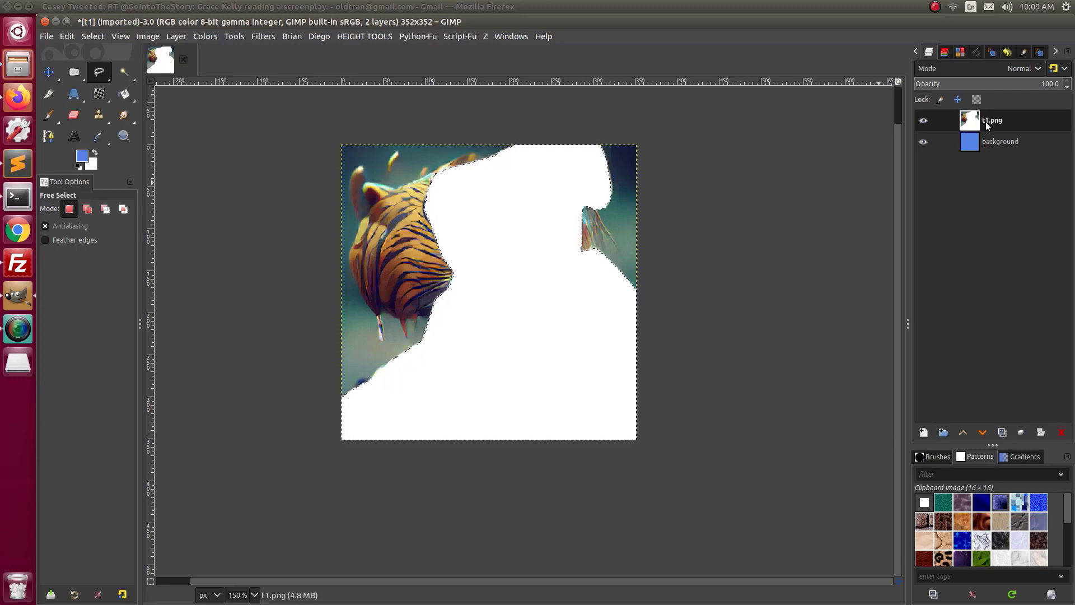
key(ctrl+z)
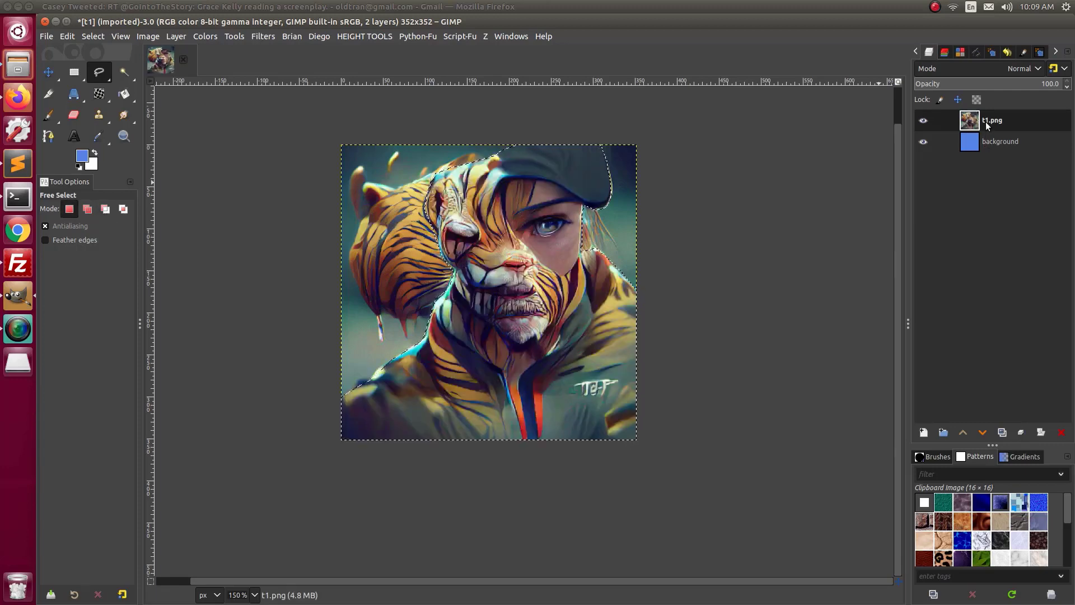
right_click(986, 122)
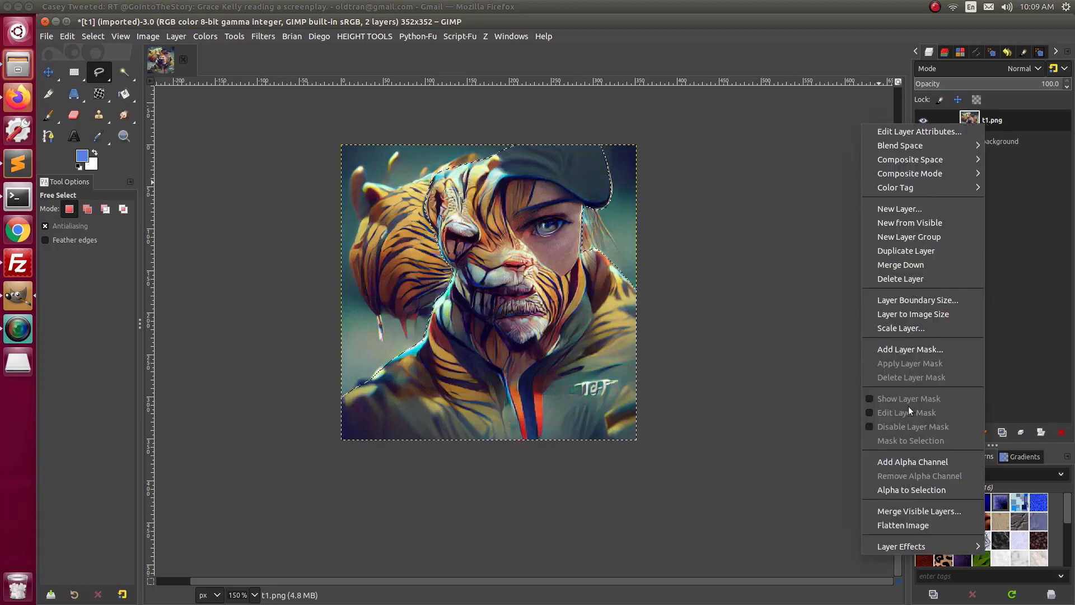
click(735, 310)
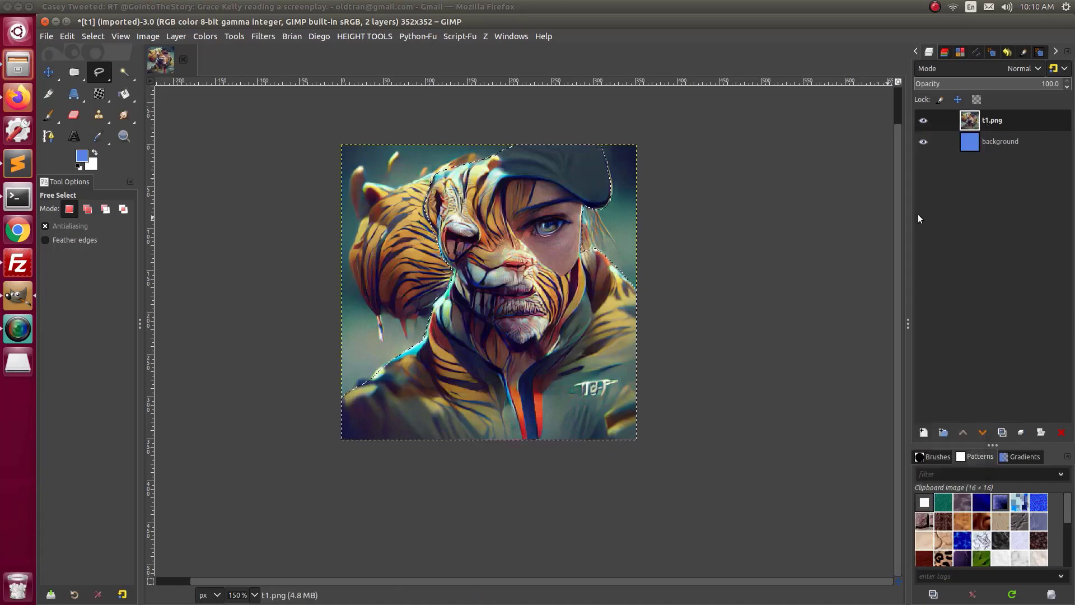
Add an alpha channel to the t1.png layer and cut the selected figure out of it.
right_click(991, 120)
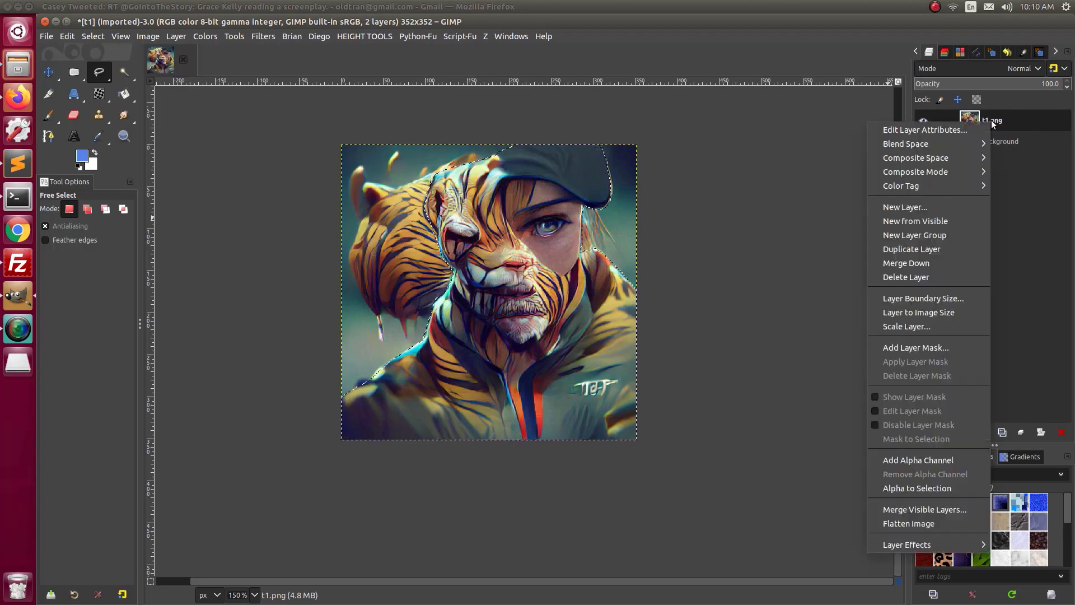
click(918, 460)
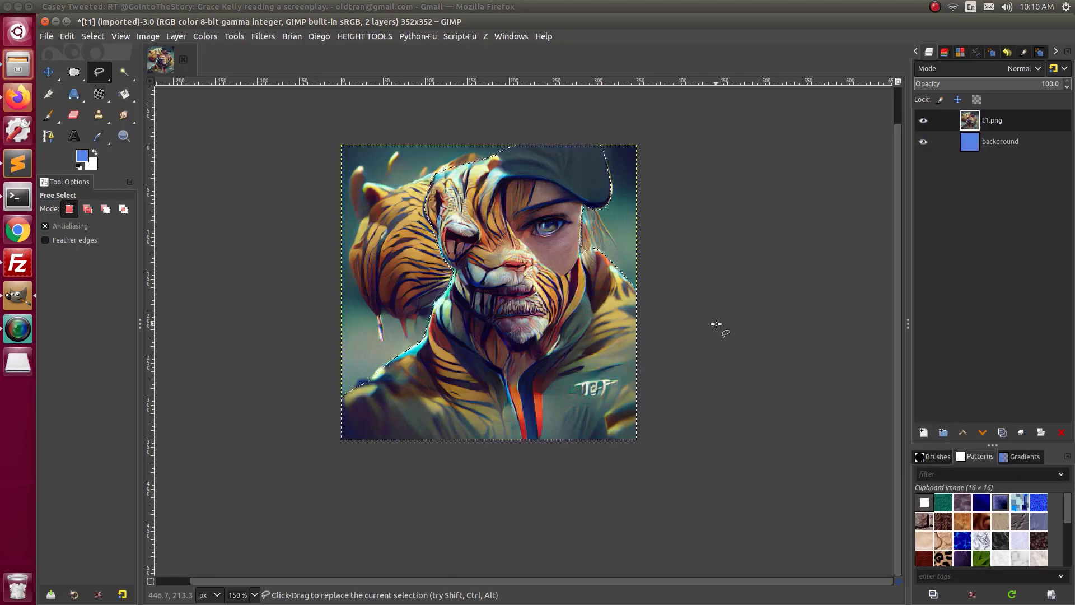
key(ctrl+x)
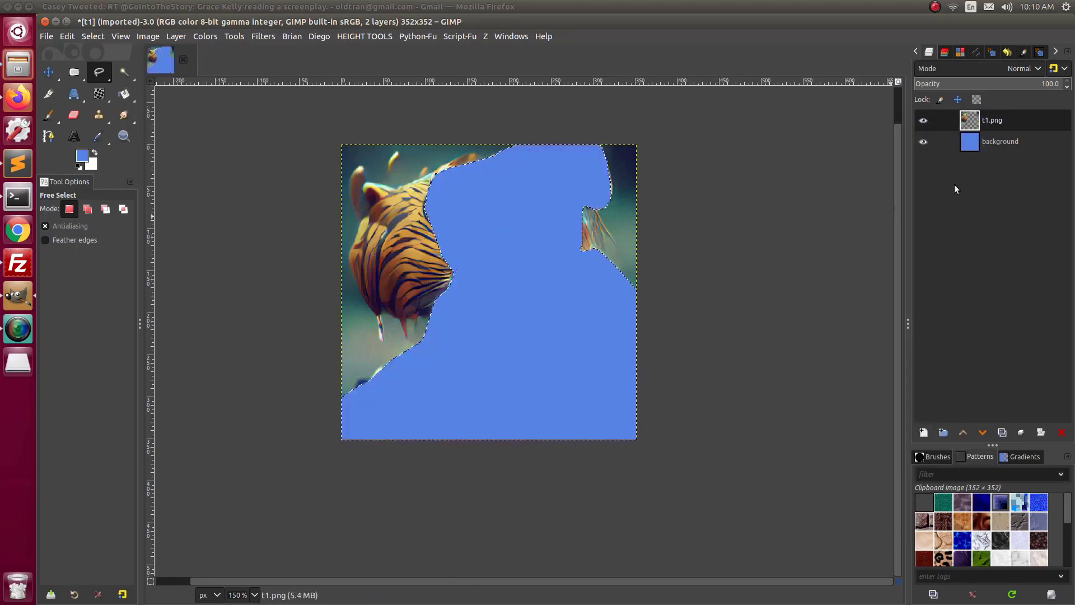
Undo the cut of the figure on the t1.png layer.
click(972, 144)
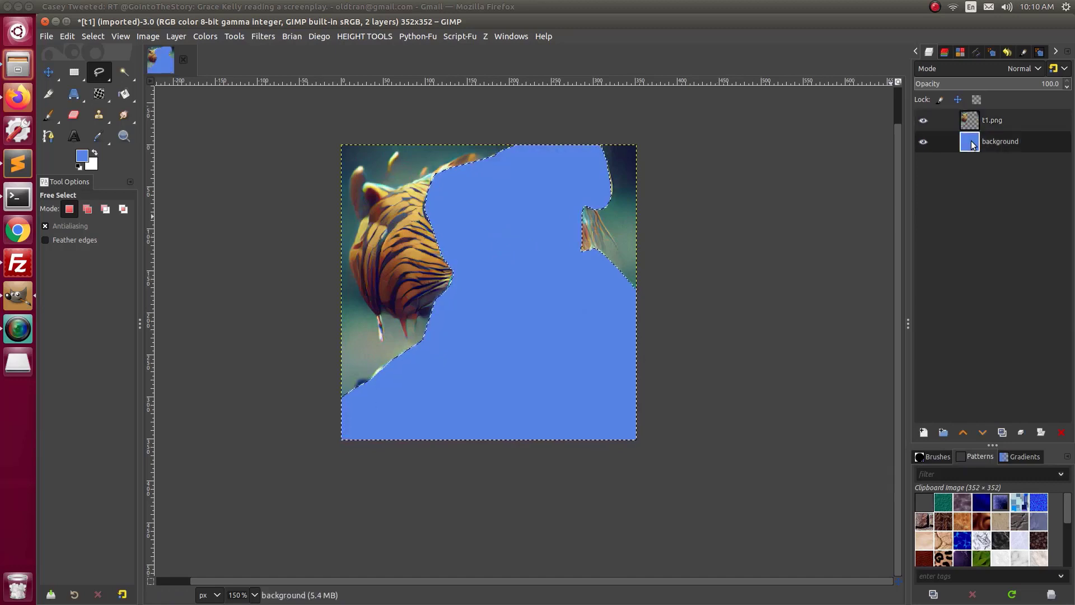
click(969, 125)
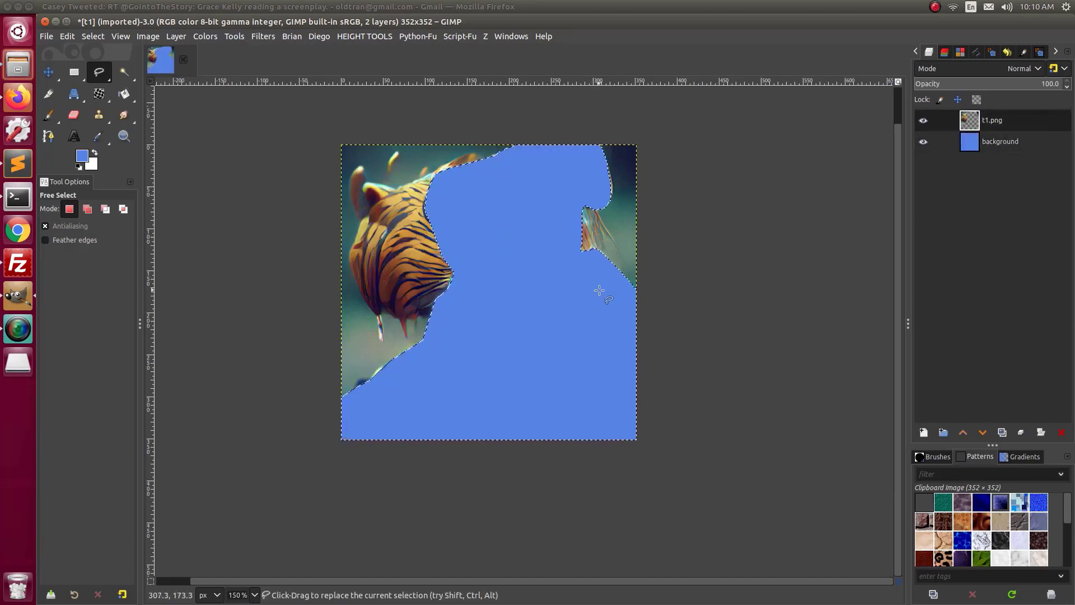
key(ctrl+z)
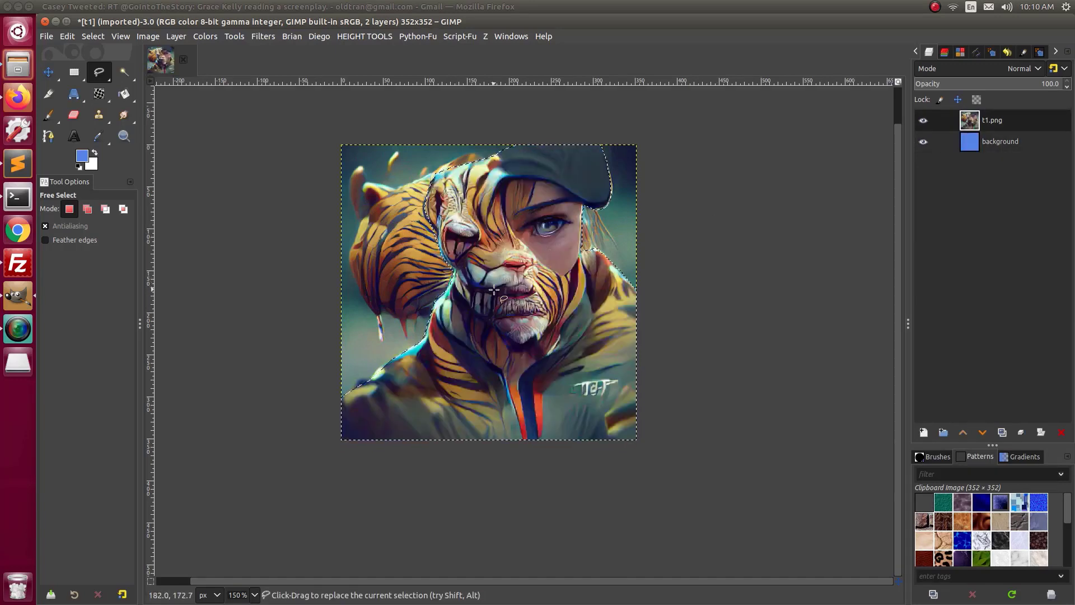
Invert the selection to cut the figure's surroundings out of the t1.png layer, and select the entire image.
click(93, 36)
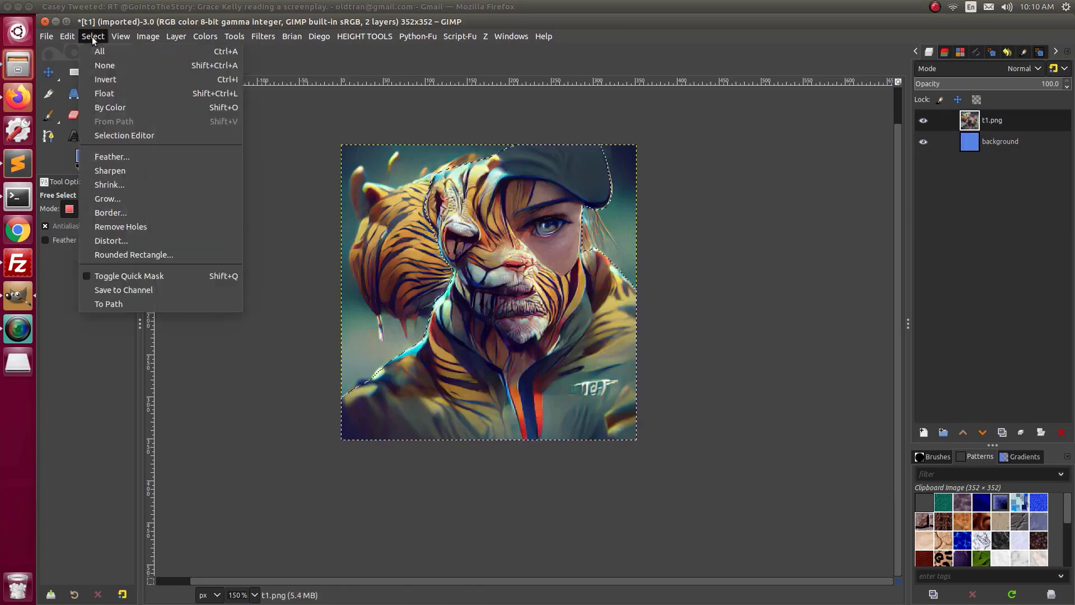
click(271, 300)
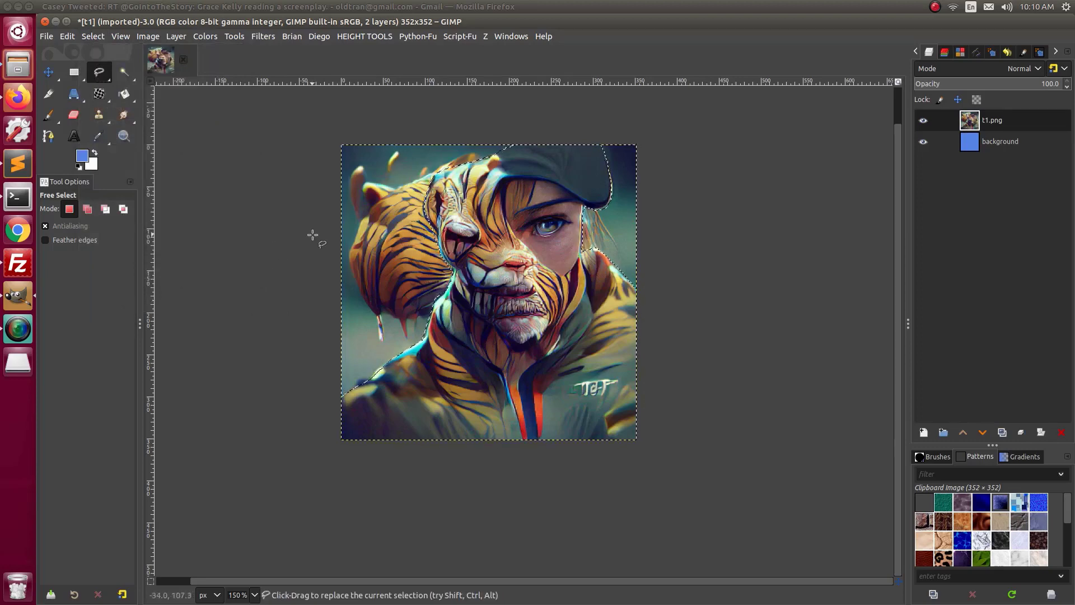
key(ctrl+x)
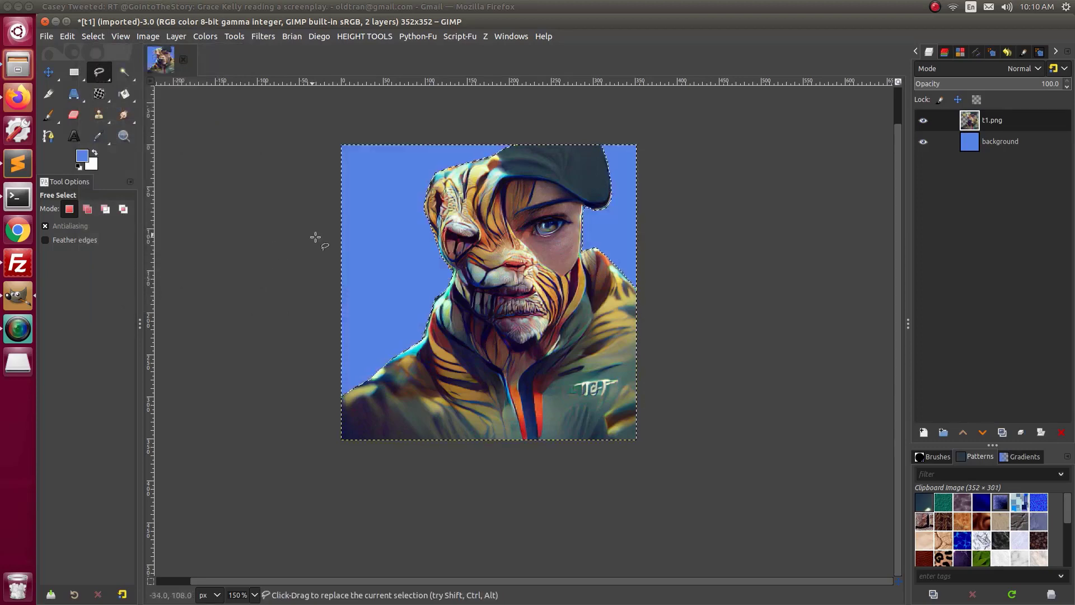
key(ctrl+shift+a)
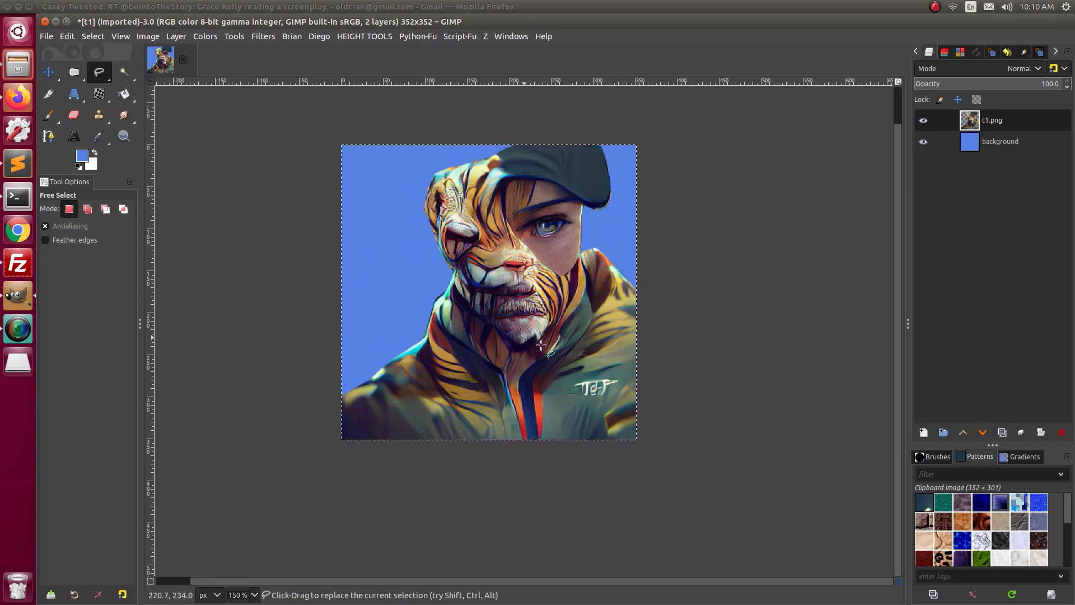
scroll(501, 293, down, 2)
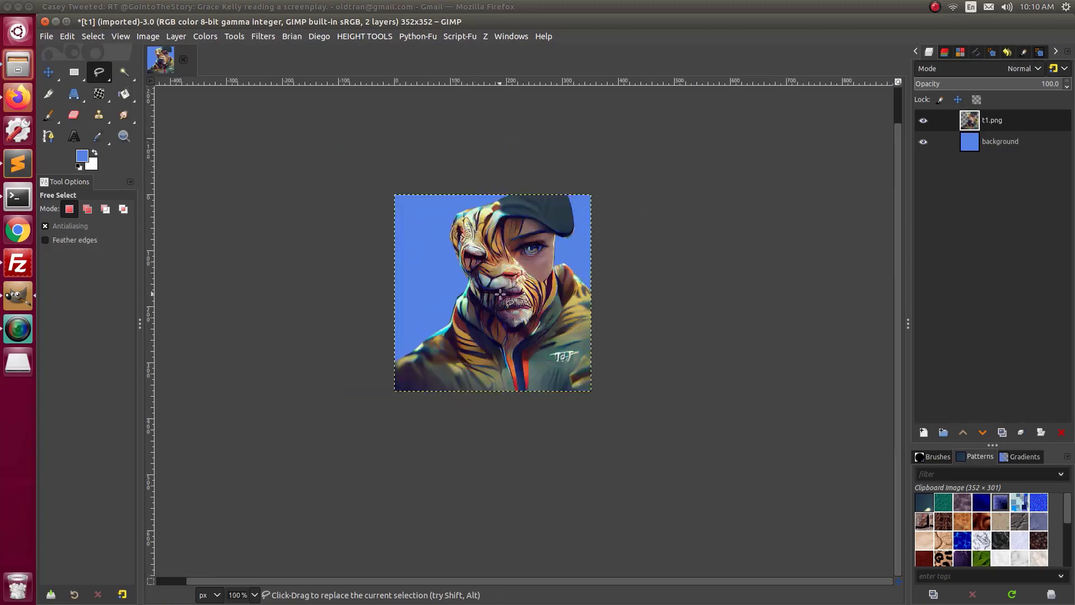
scroll(502, 293, up, 3)
scroll(502, 291, down, 2)
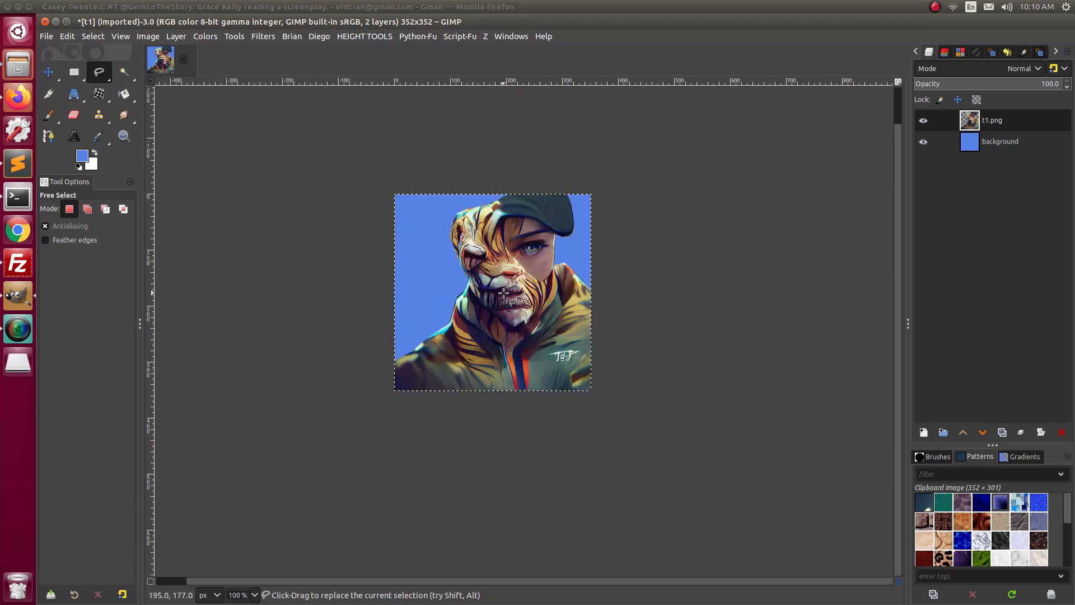
scroll(503, 293, up, 1)
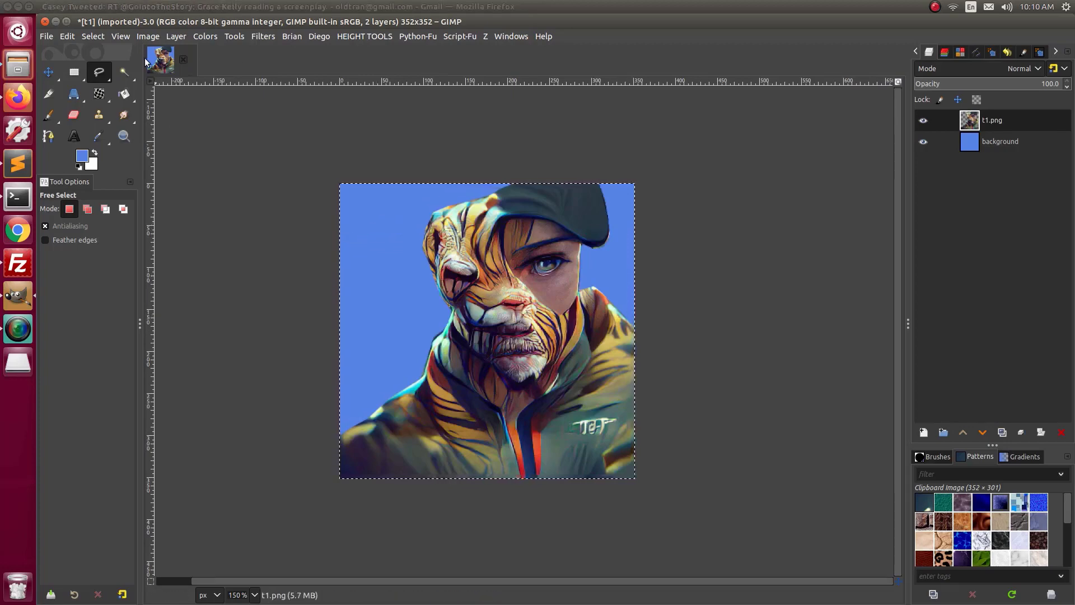
Enter a new canvas size of 420 px wide by 420 px high for the image.
click(148, 37)
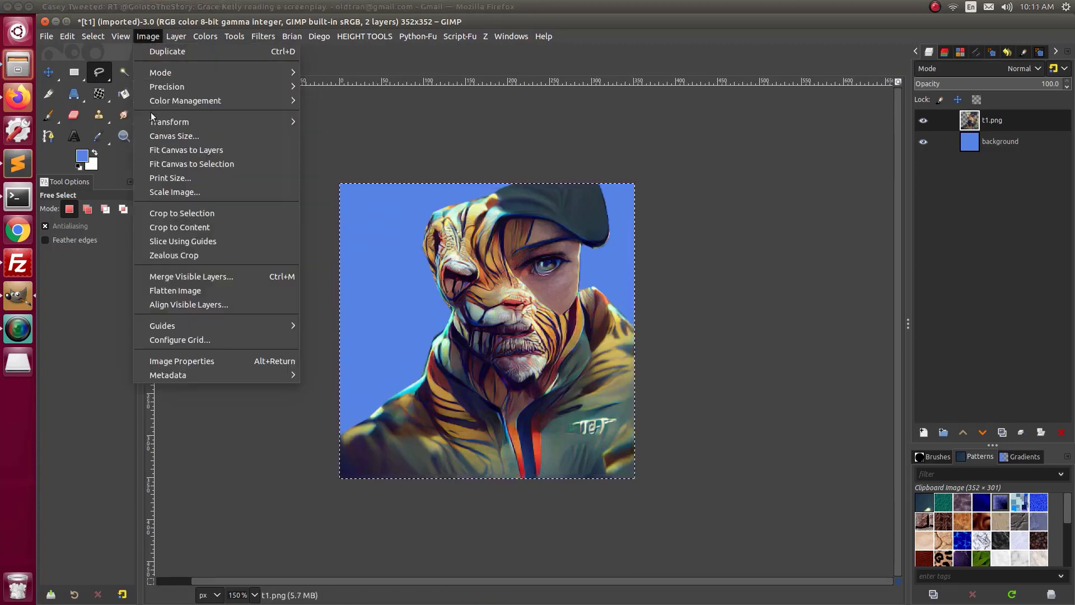
click(173, 135)
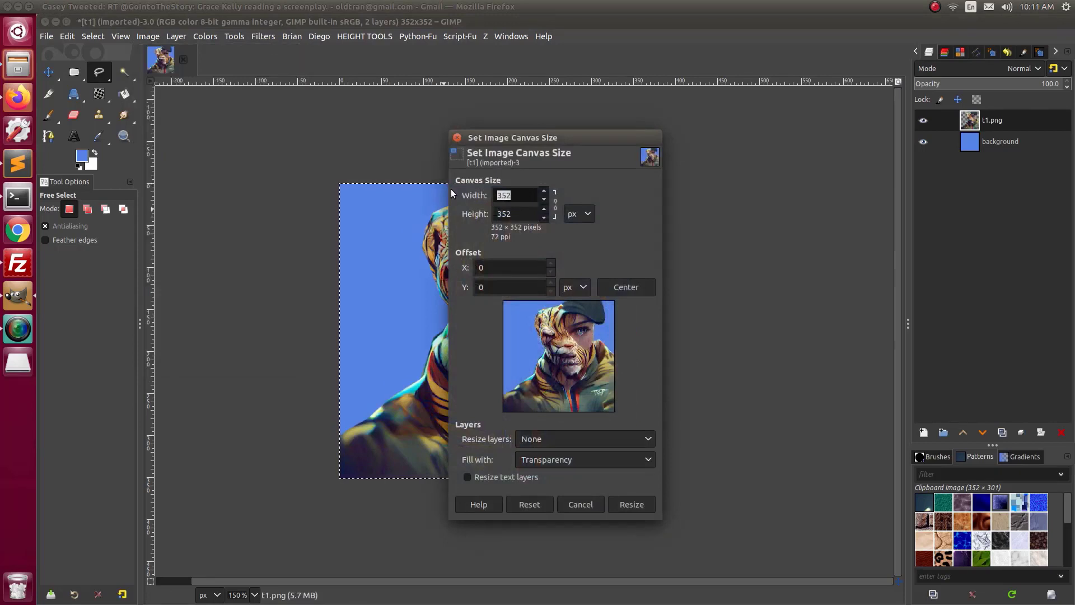
text(4000)
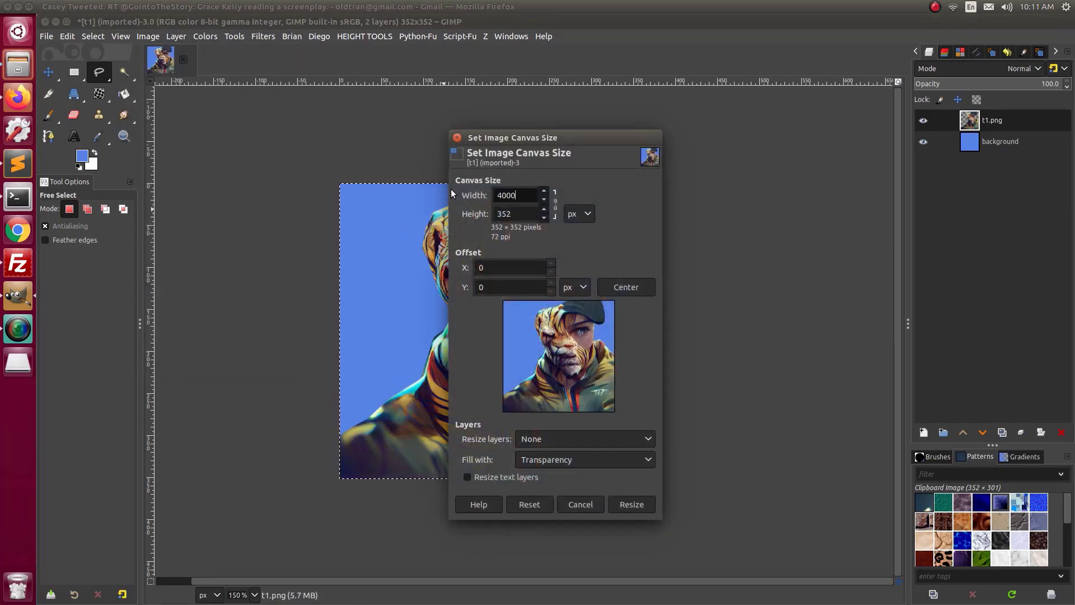
key(BackSpace)
text(50)
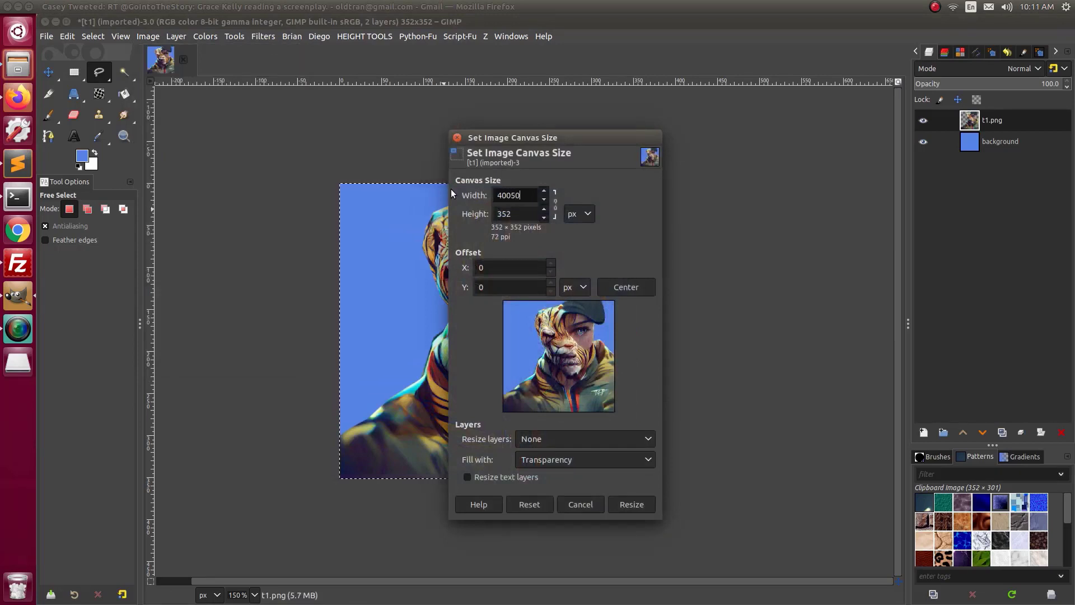
key(BackSpace)
key(BackSpace)
key(BackSpace)
key(BackSpace)
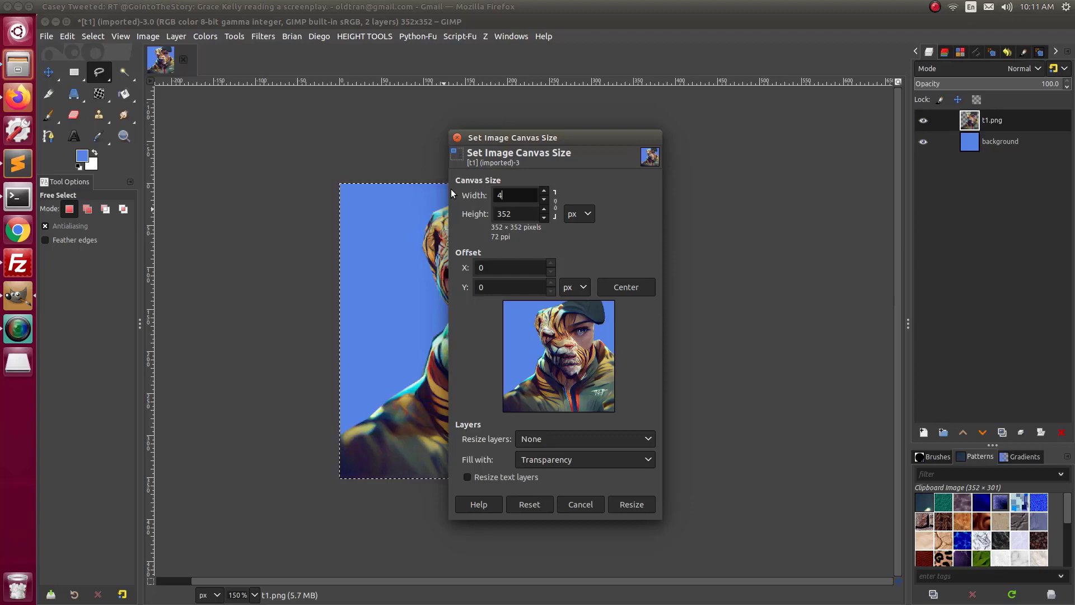
text(20)
click(520, 214)
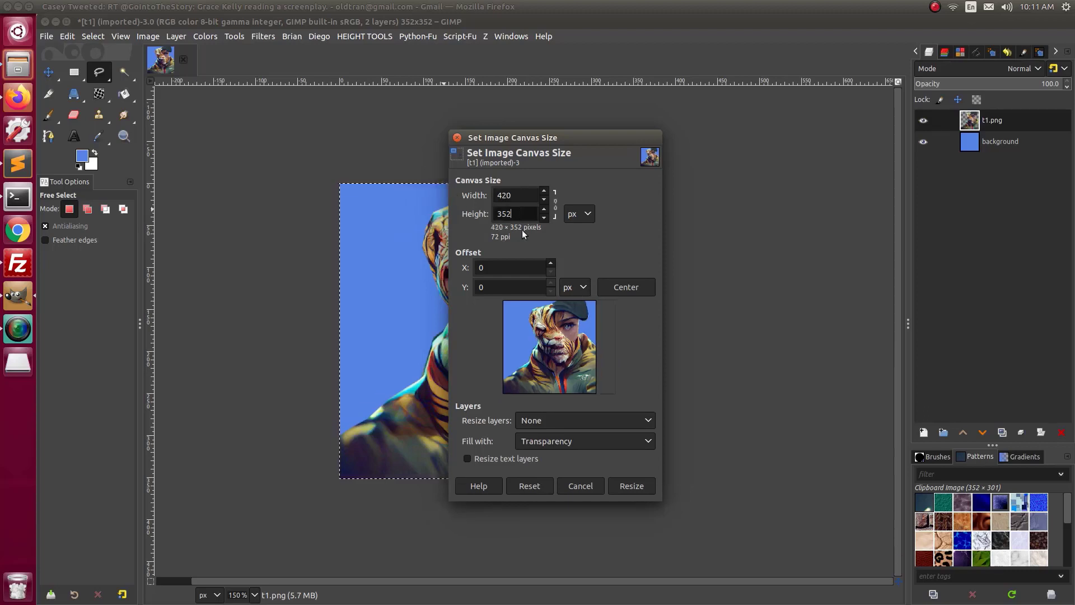
drag(519, 214, 430, 208)
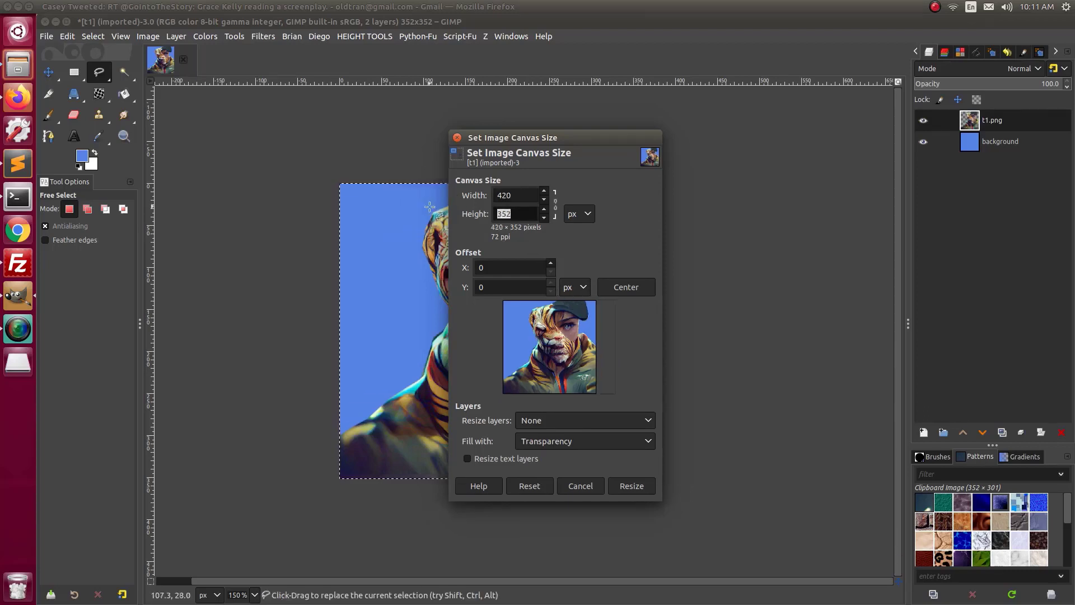
text(420)
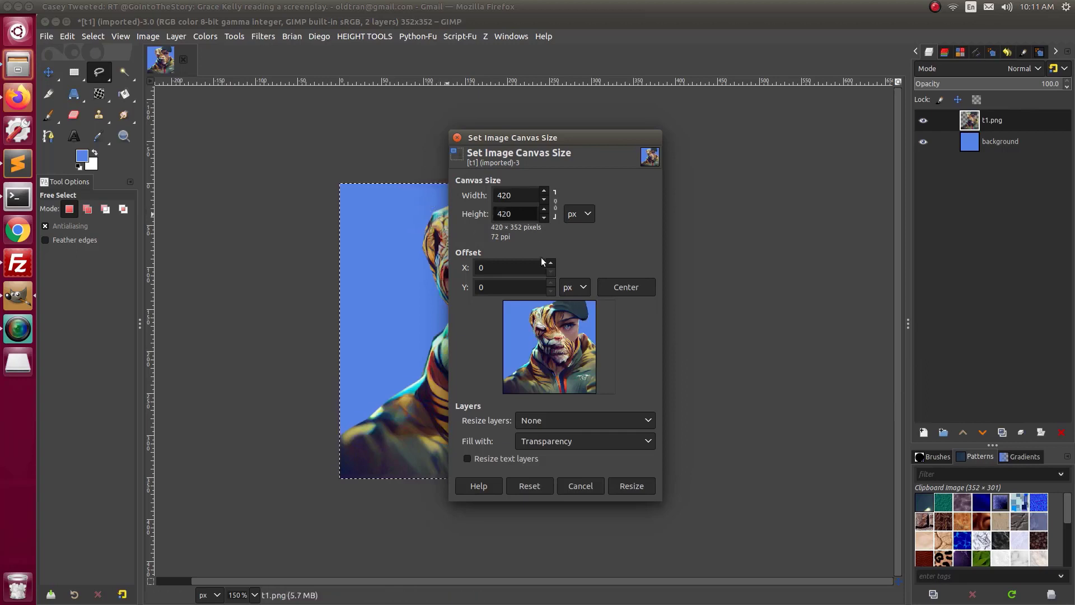
Offset the existing image 68 px in both X and Y on the new canvas and apply the resize.
click(524, 202)
click(524, 203)
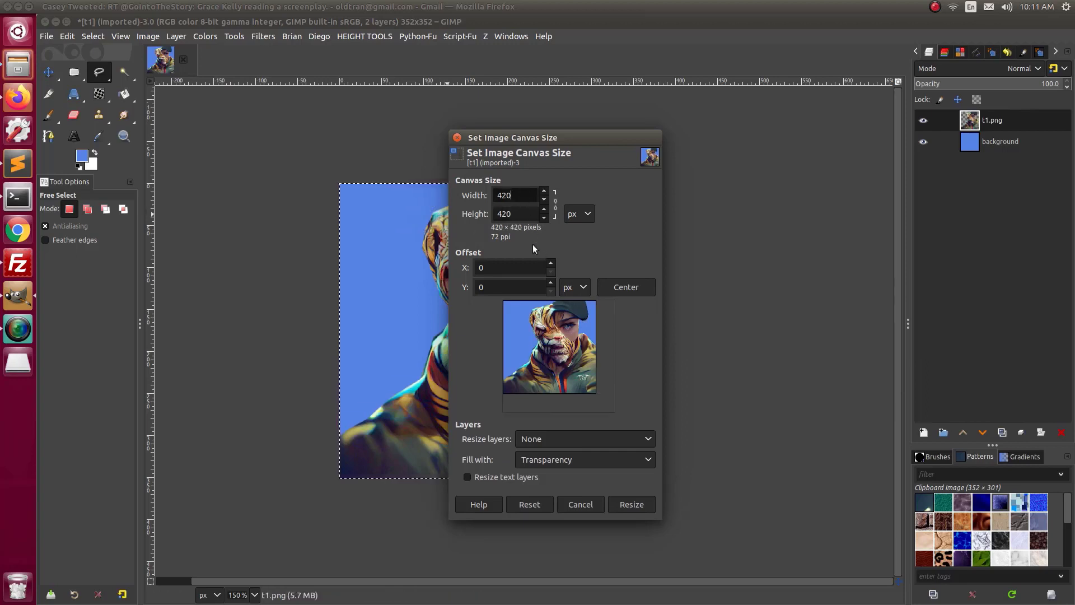
drag(549, 336, 594, 354)
drag(589, 392, 623, 412)
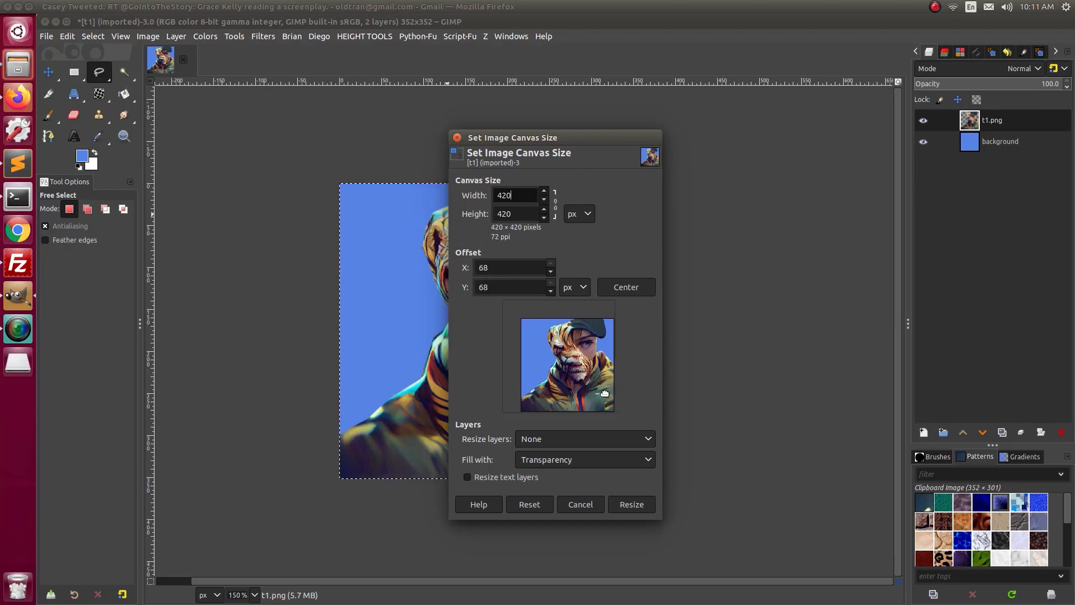
click(626, 506)
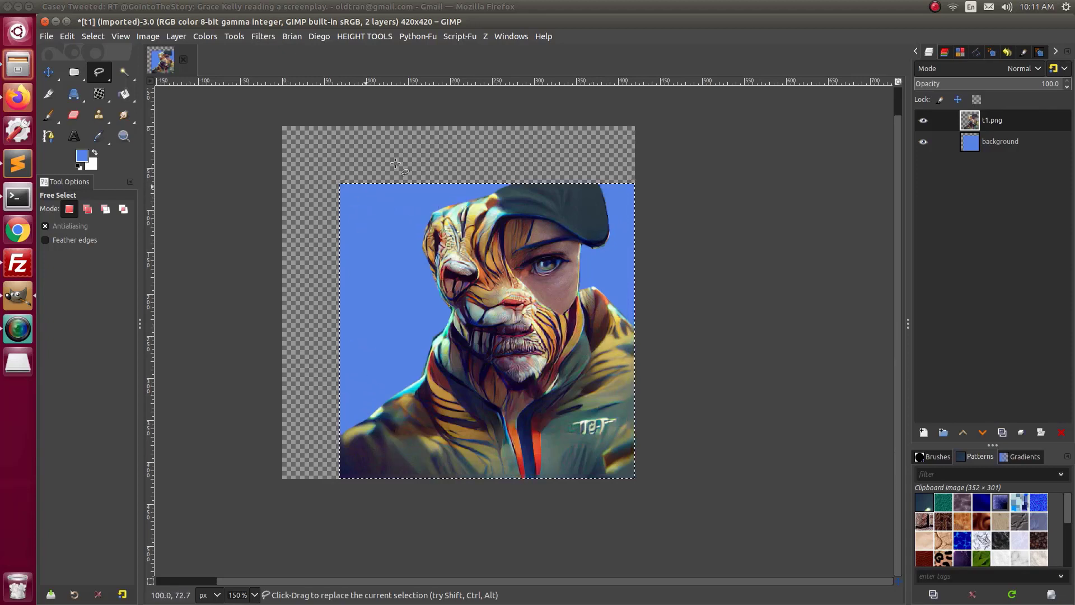
Expand the background layer to the image size.
click(968, 143)
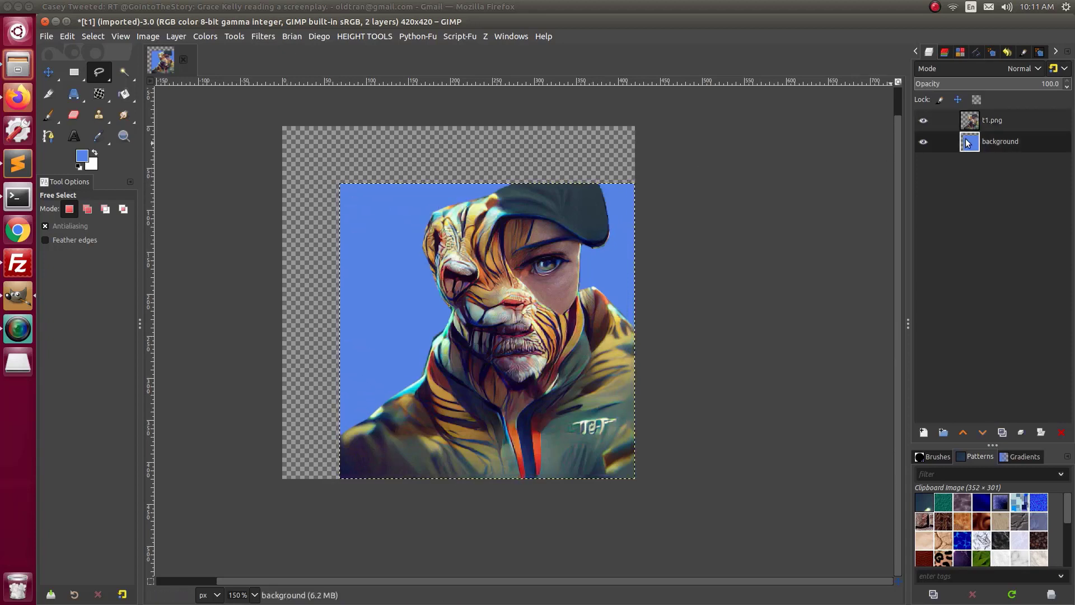
right_click(968, 144)
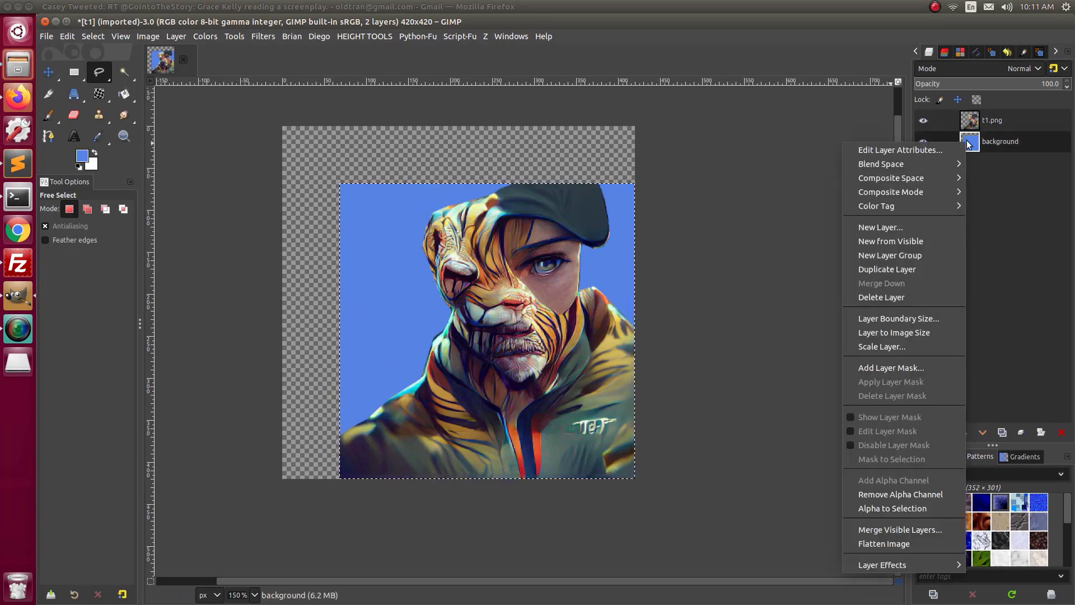
click(892, 333)
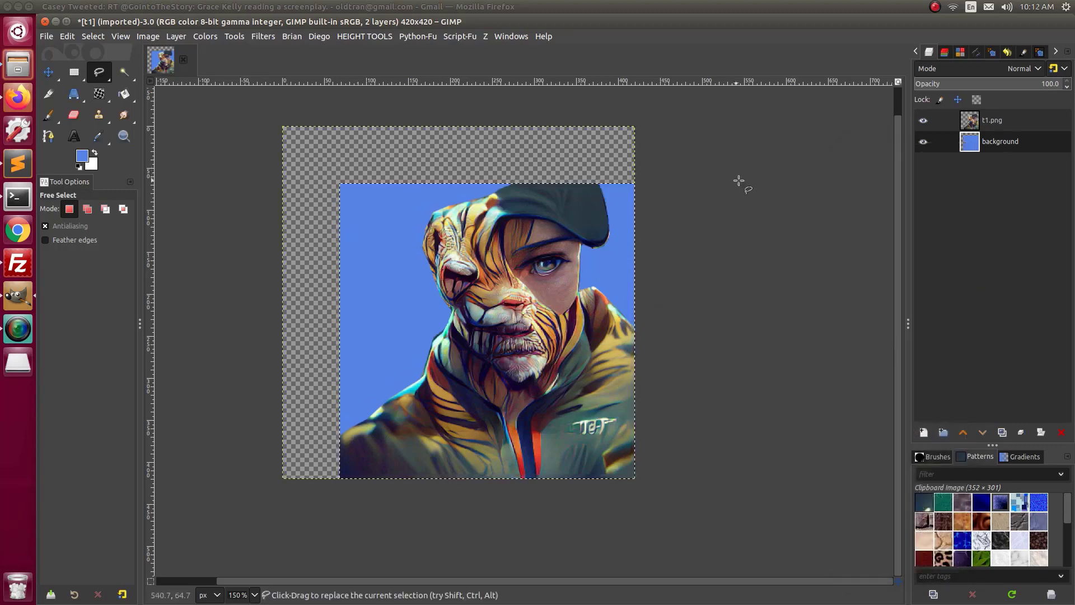
Clear the selection and fill the entire background layer with the blue foreground colour.
click(969, 122)
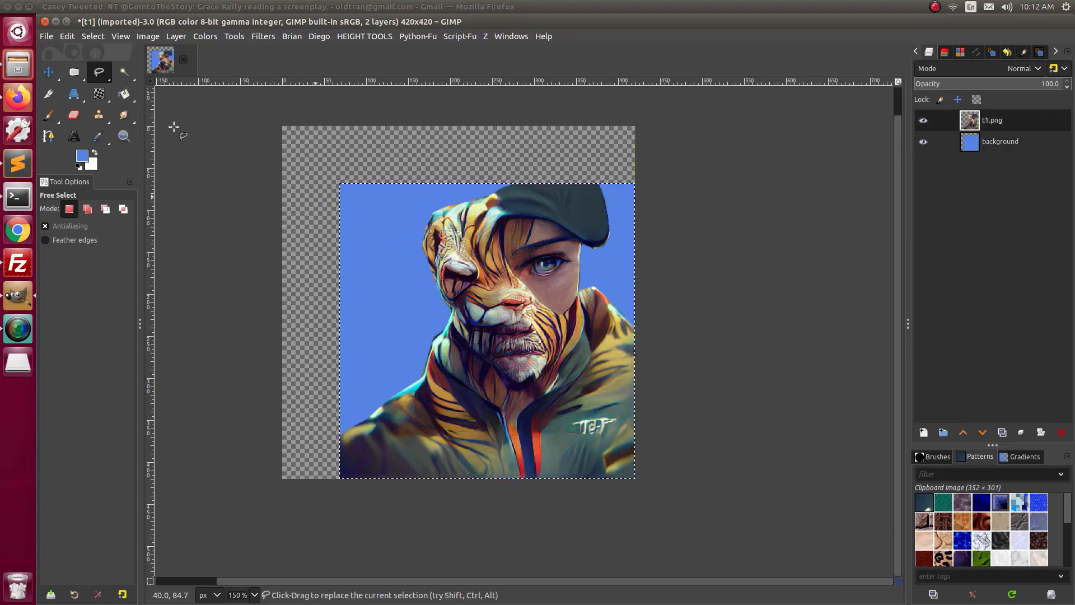
click(93, 36)
click(95, 64)
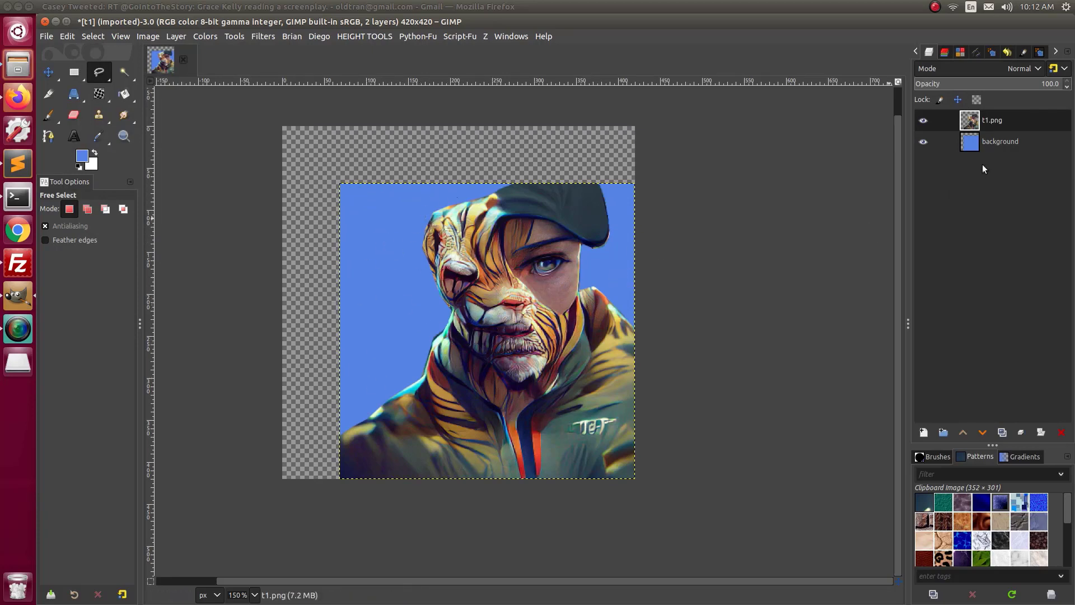
click(975, 147)
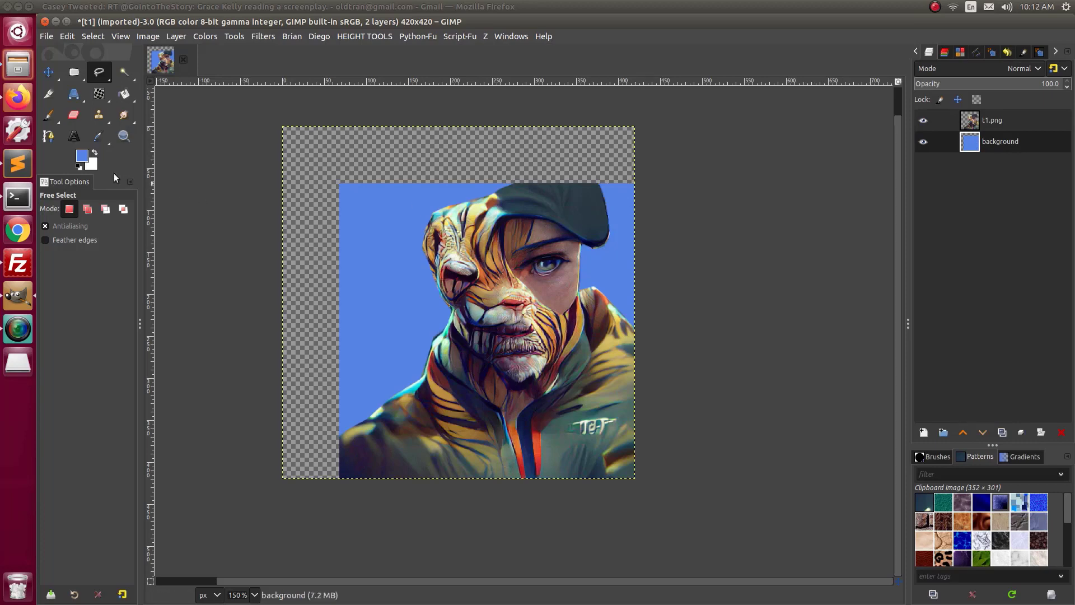
drag(87, 160, 306, 234)
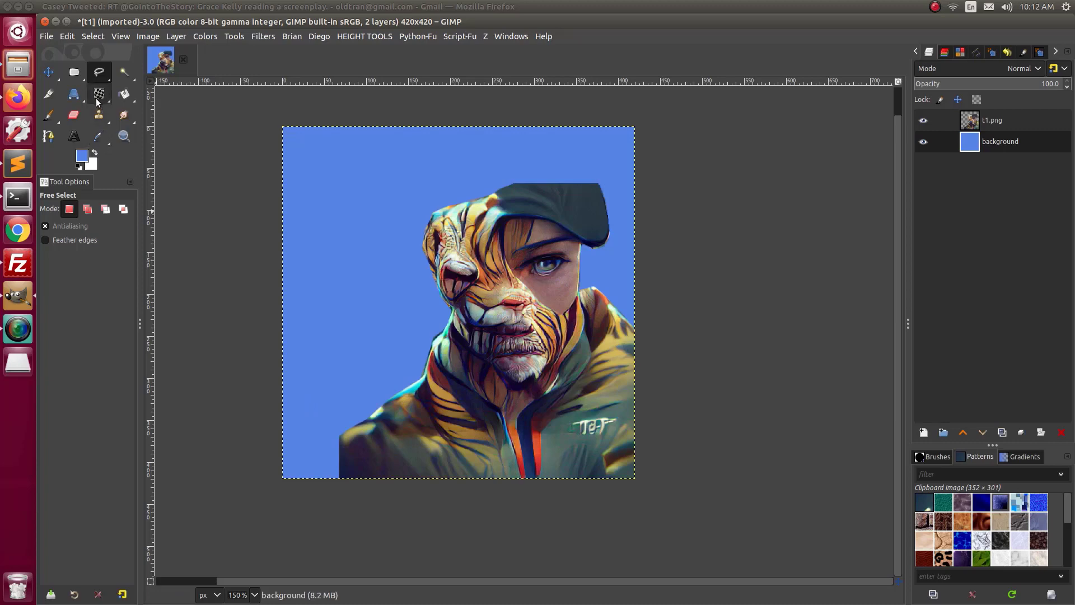
Trace the straight outer edge of the left shoulder with Free Select and cut that sliver out of the t1.png layer.
click(355, 426)
click(346, 439)
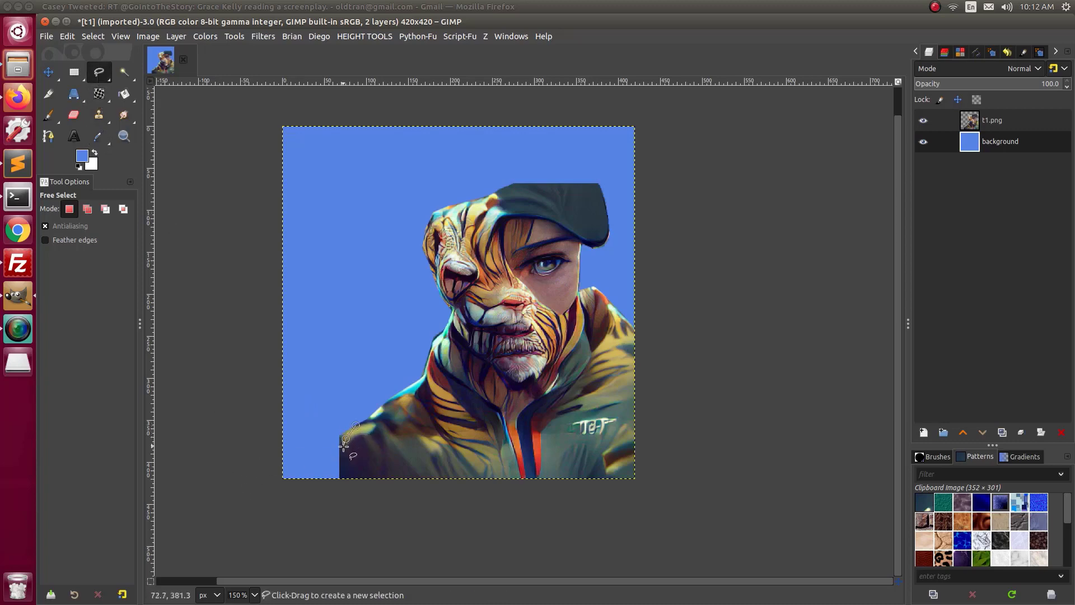
click(344, 446)
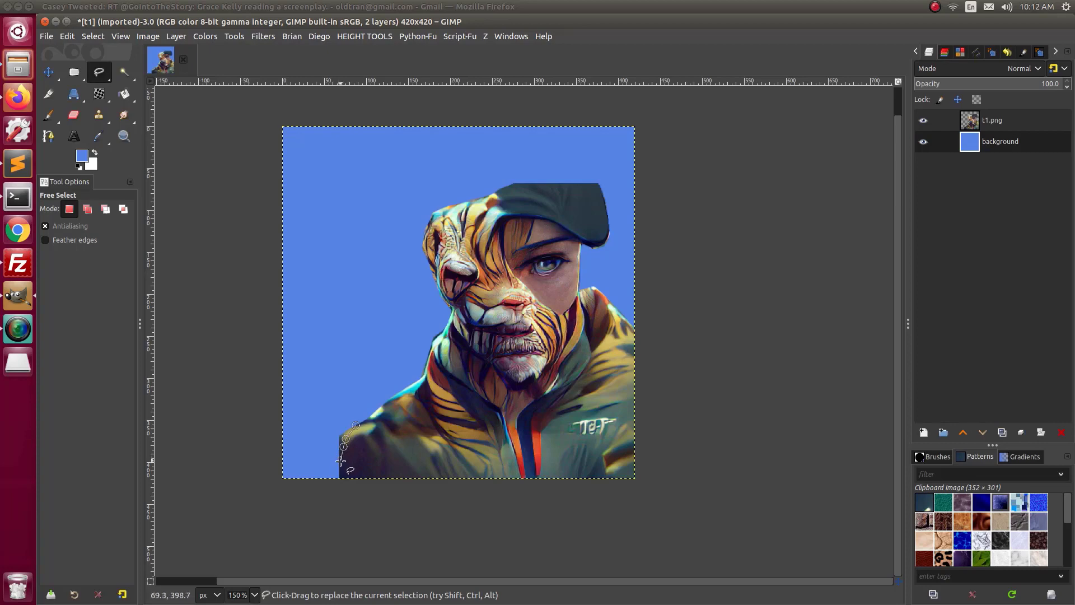
click(313, 414)
click(356, 425)
click(970, 121)
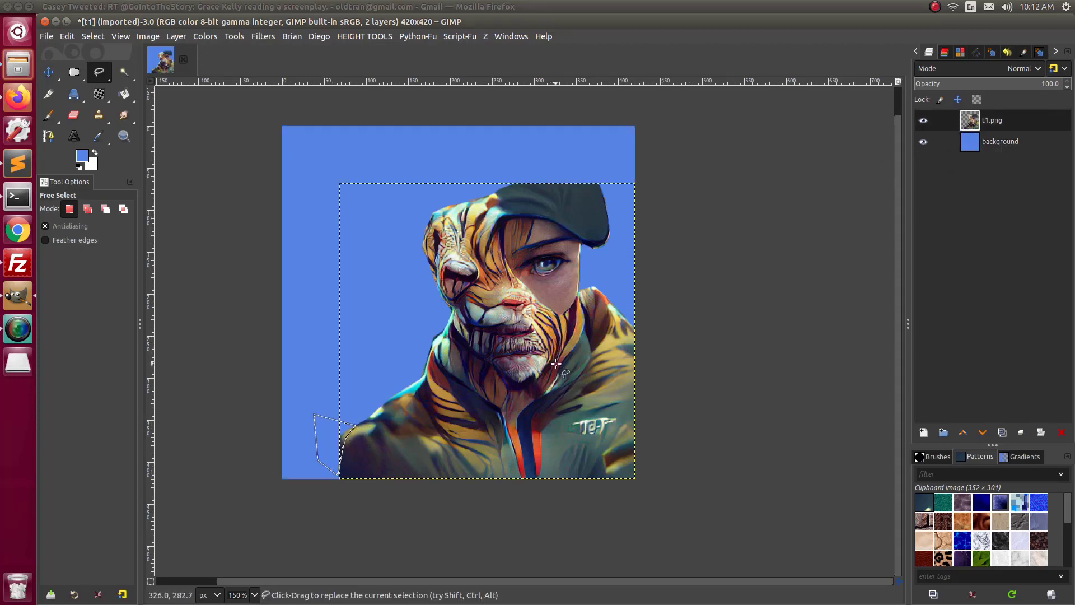
key(ctrl+c)
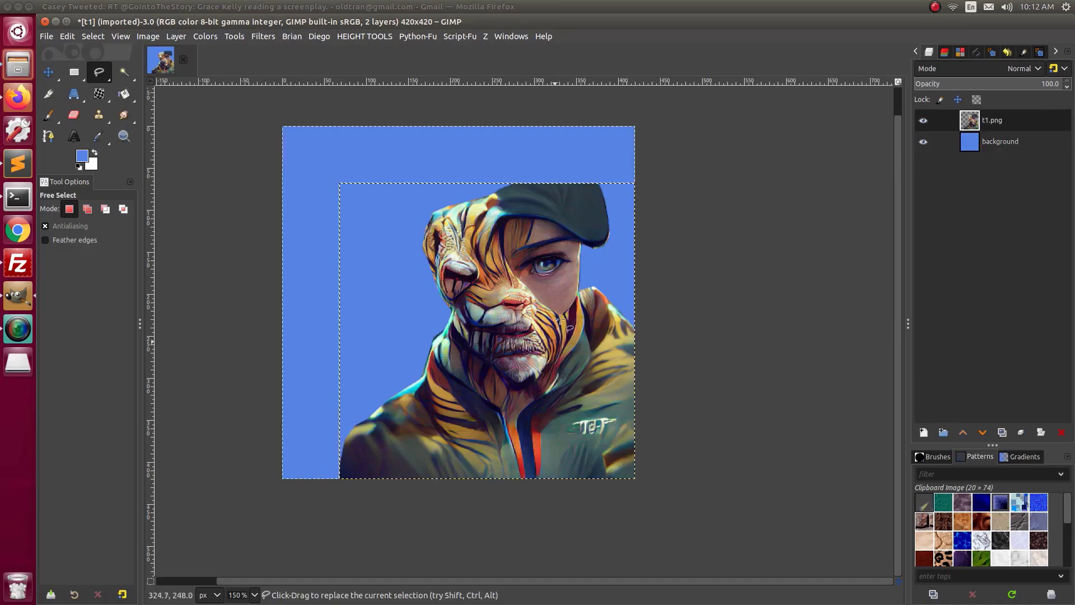
Select the entire image and expand the t1.png layer to the image size.
key(ctrl+a)
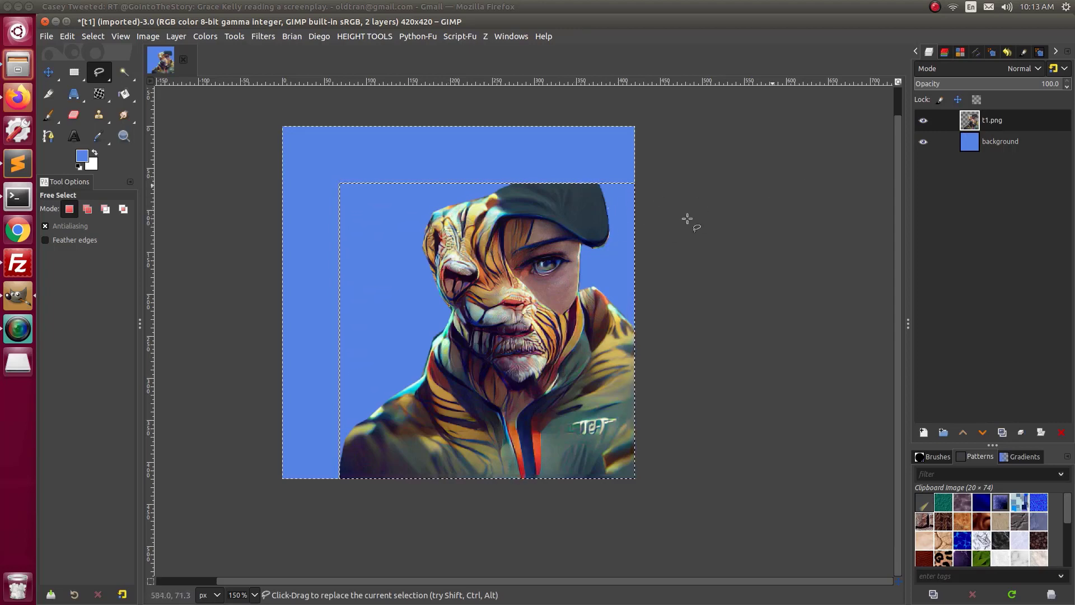
right_click(975, 123)
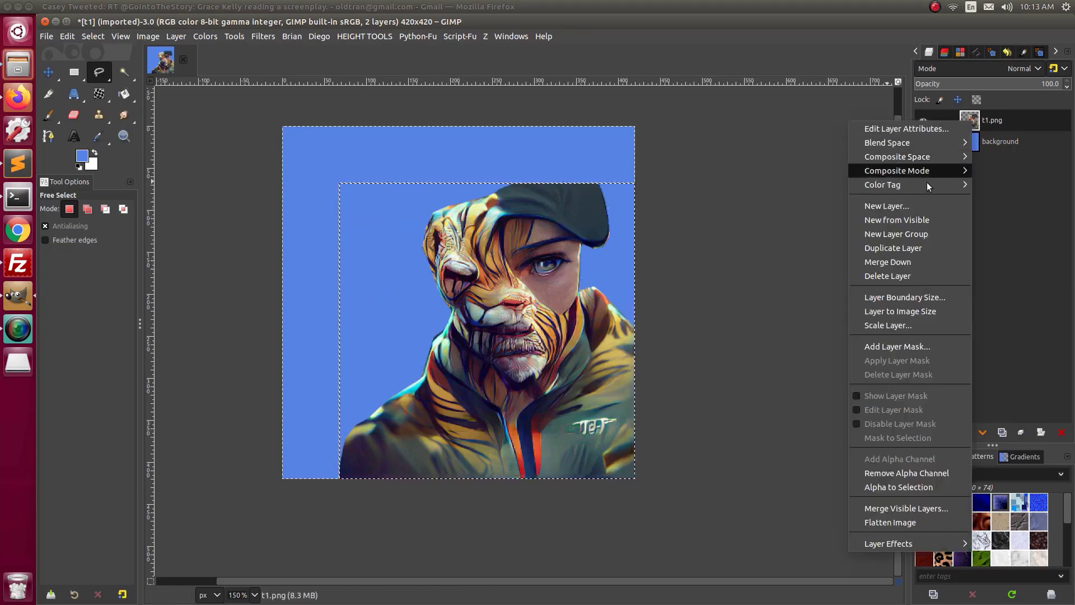
click(902, 311)
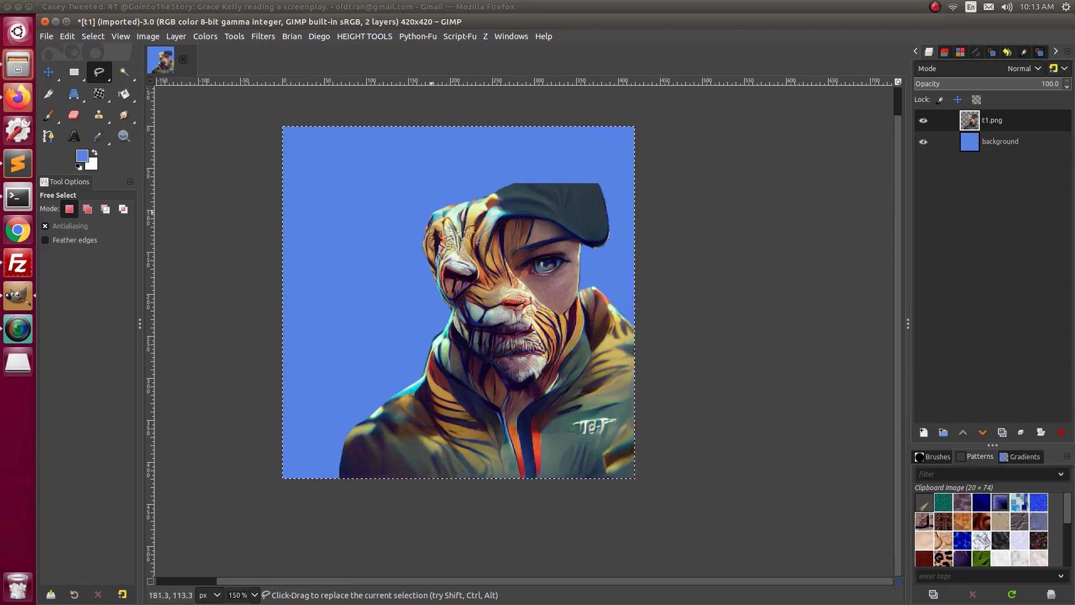
click(47, 36)
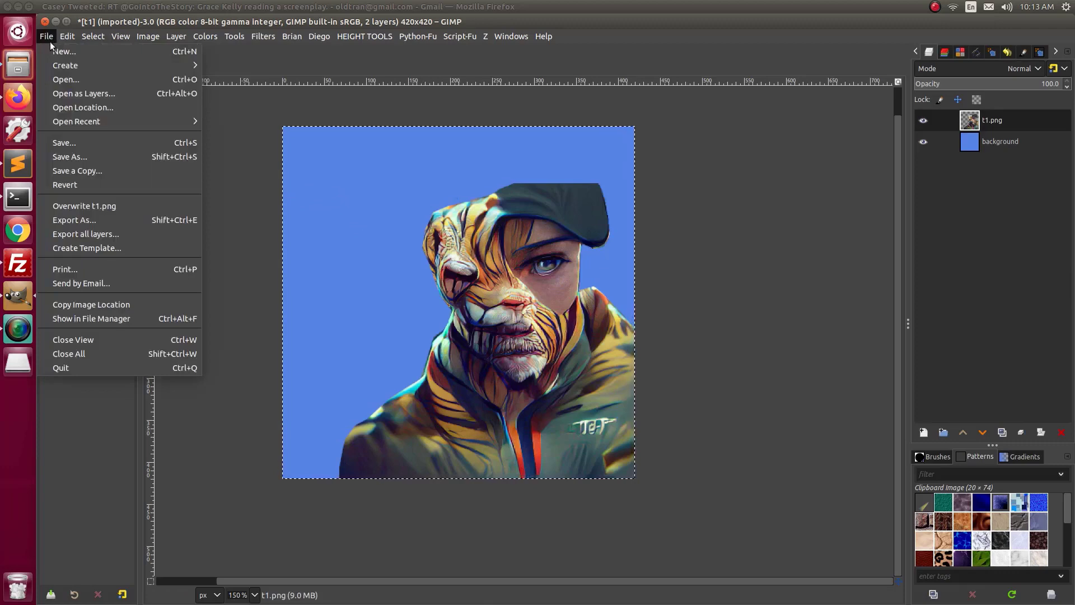
click(93, 219)
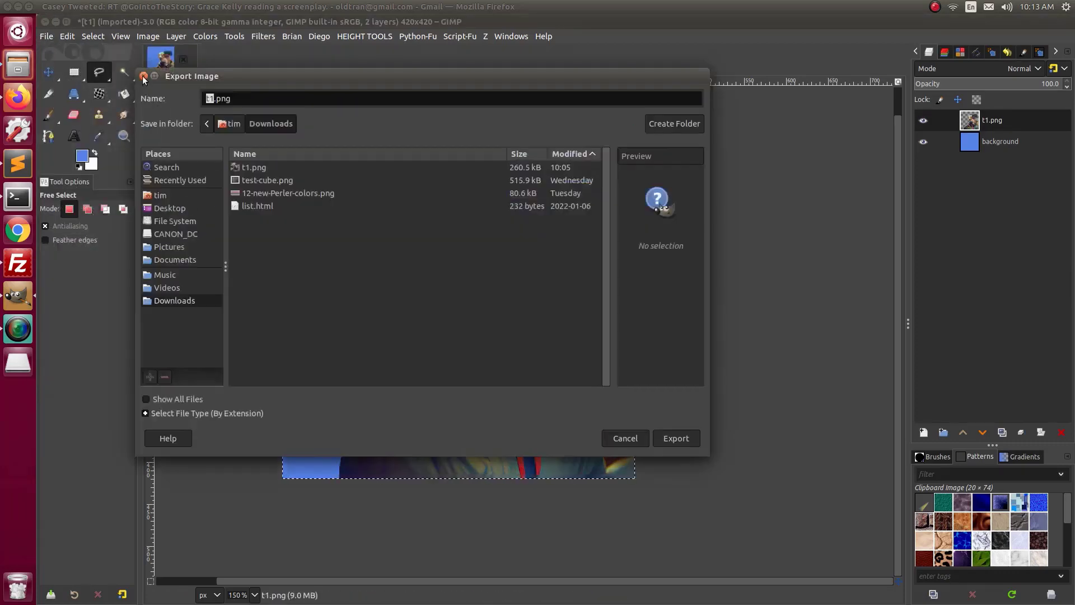
click(143, 76)
click(47, 37)
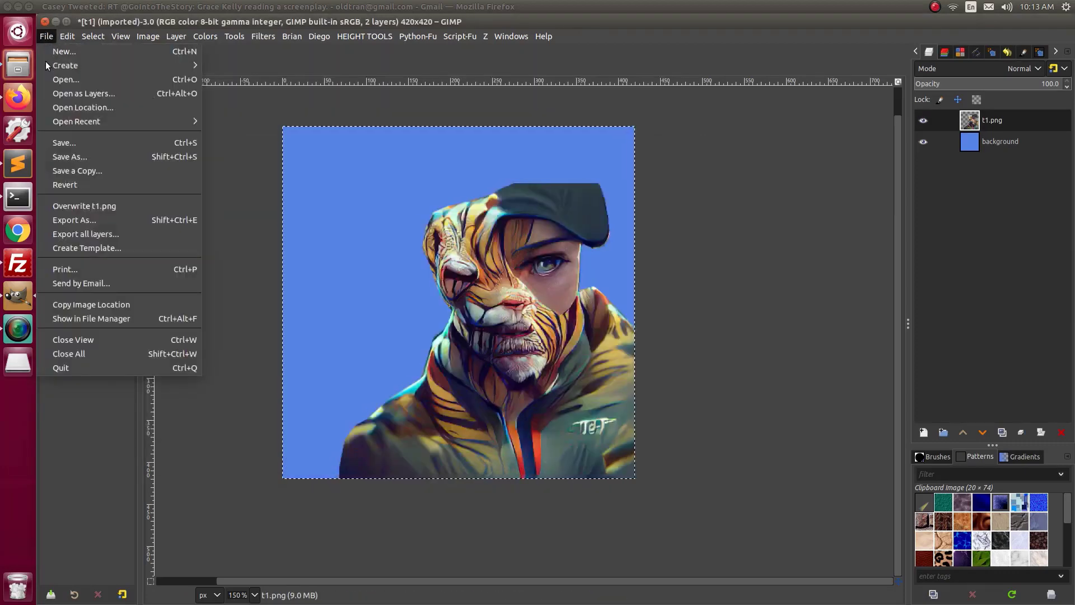
click(59, 144)
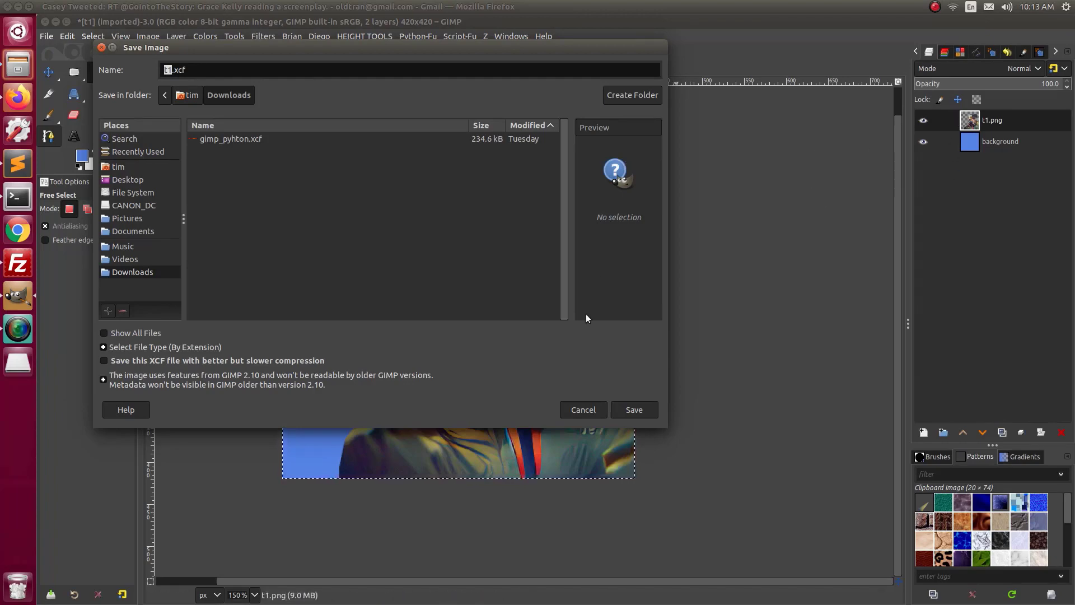
click(582, 410)
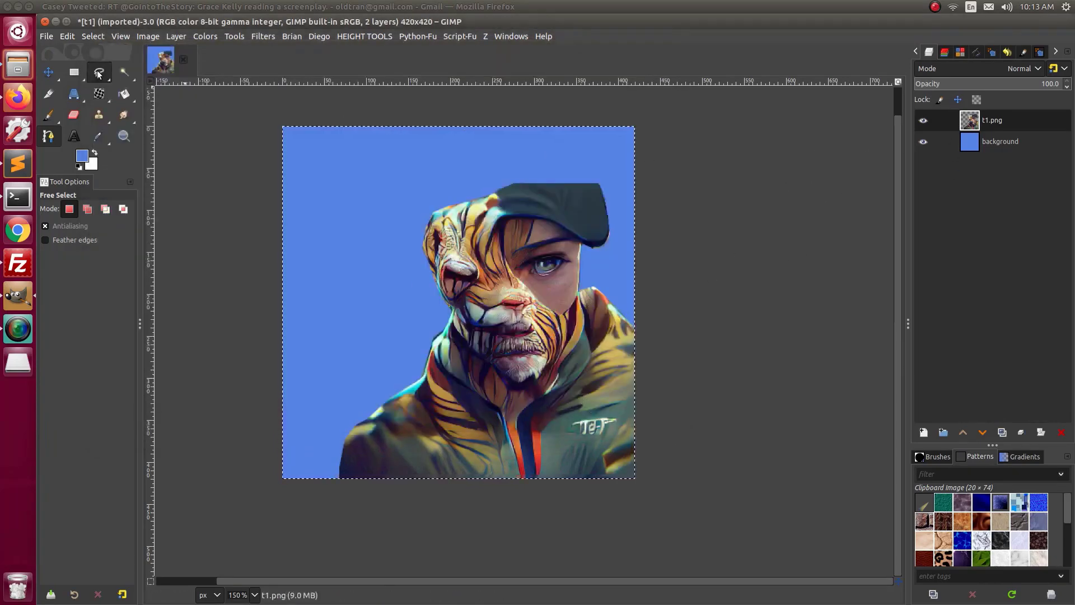
click(48, 36)
click(77, 157)
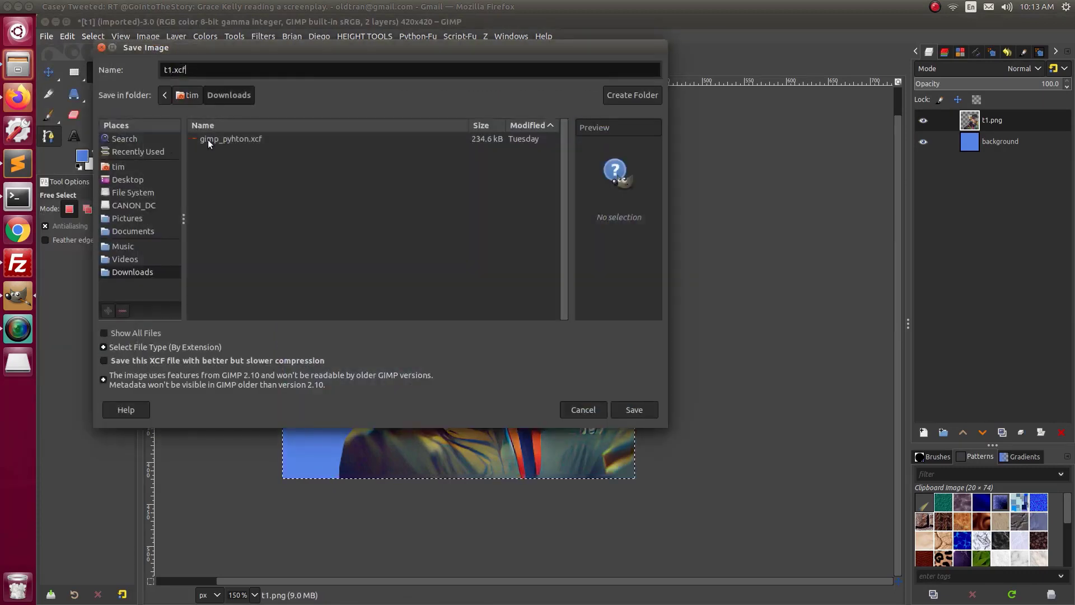
click(583, 409)
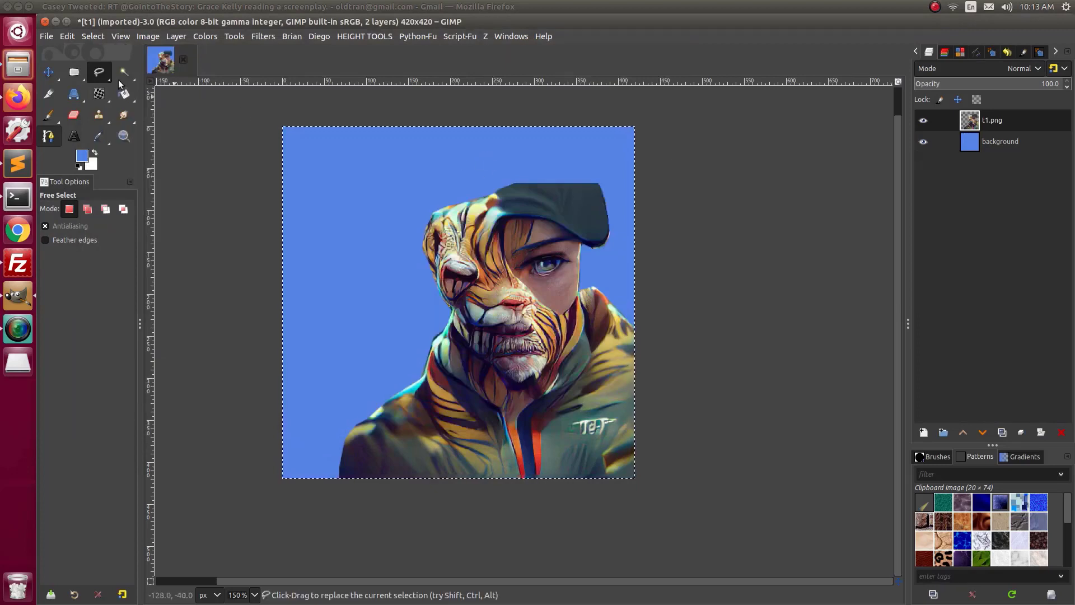
Save the layered image as t1.xcf in the Downloads folder.
click(46, 36)
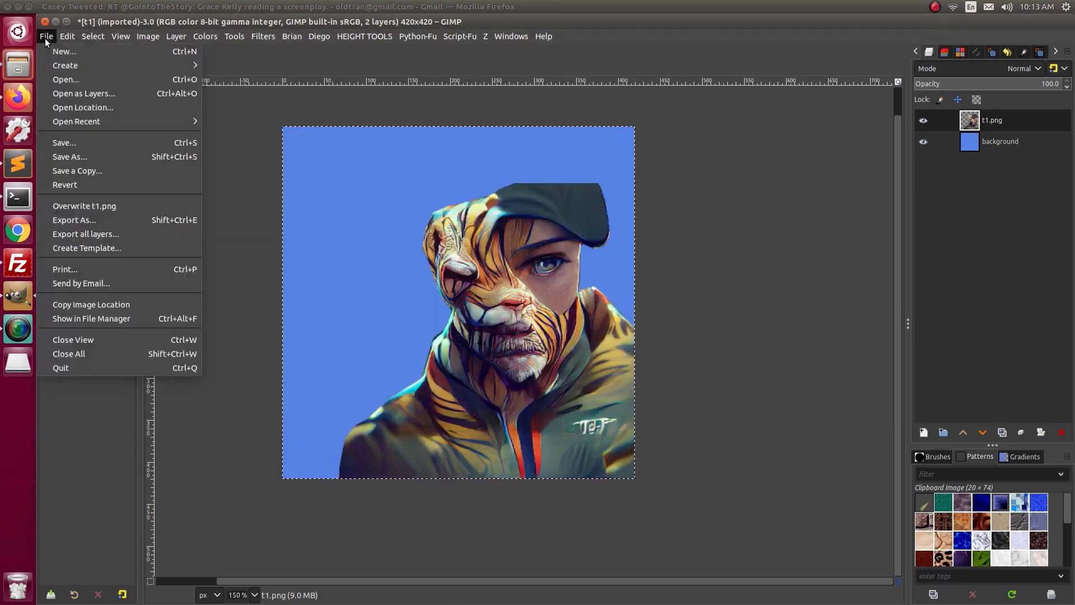
click(66, 142)
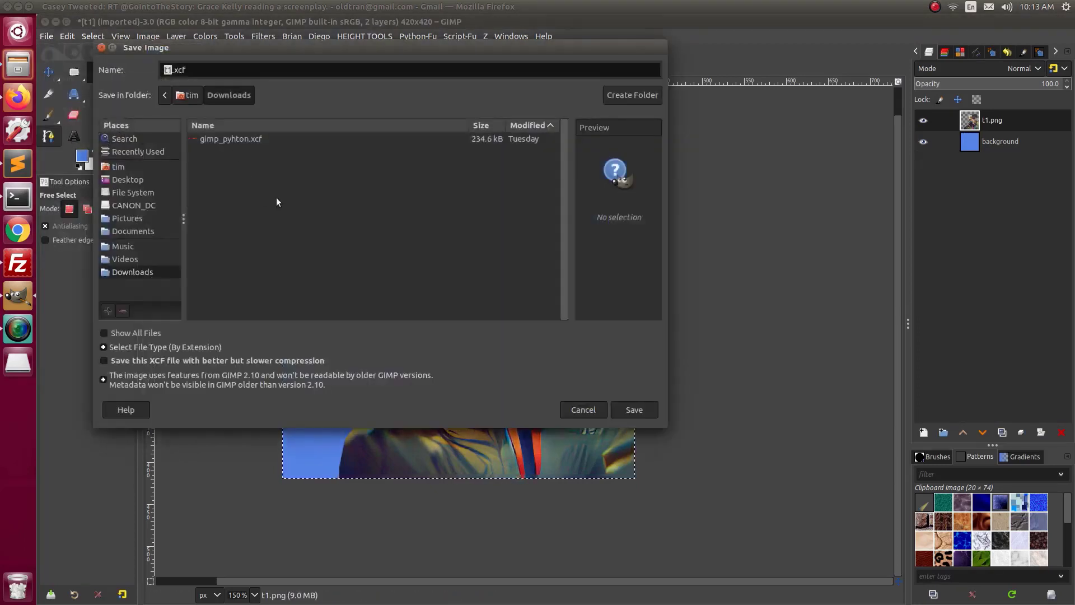
click(634, 410)
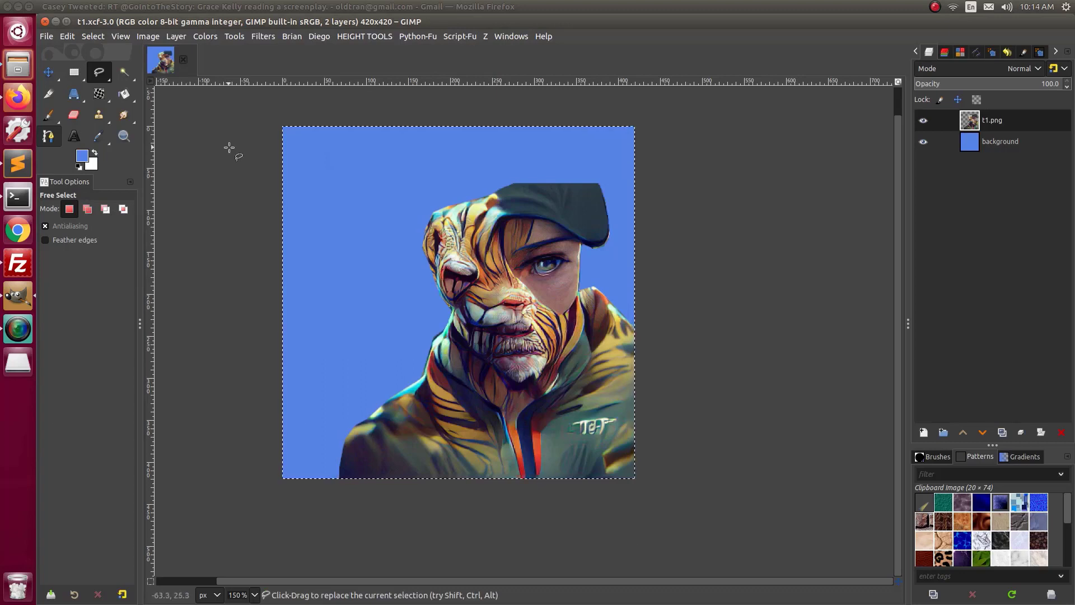
Export the image to the Downloads folder as edited-t1.png, using the default PNG options with compression level 9.
click(45, 37)
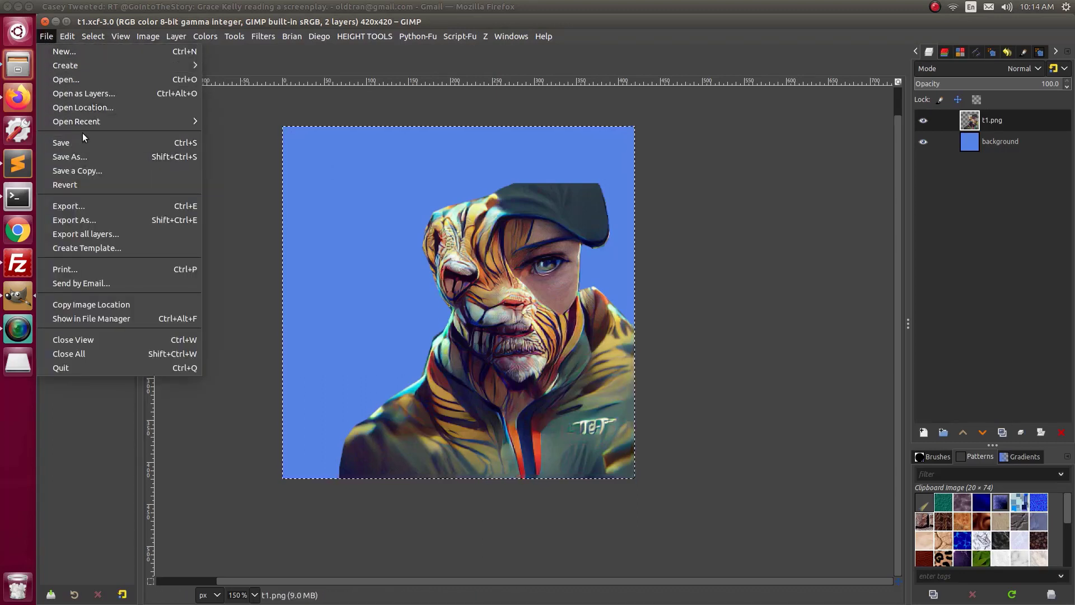
click(93, 220)
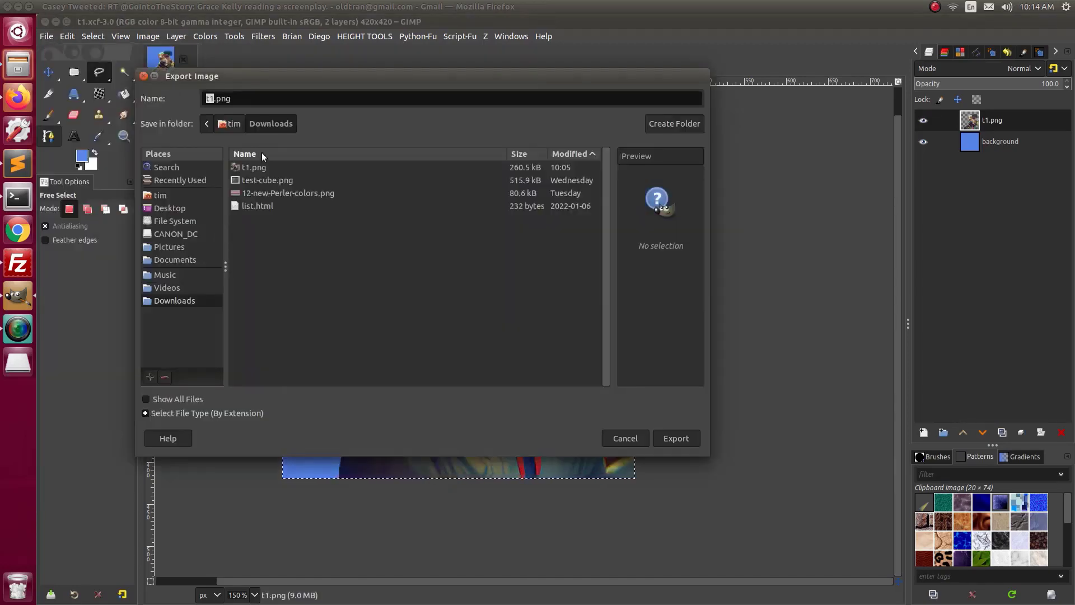
click(235, 99)
drag(235, 100, 145, 85)
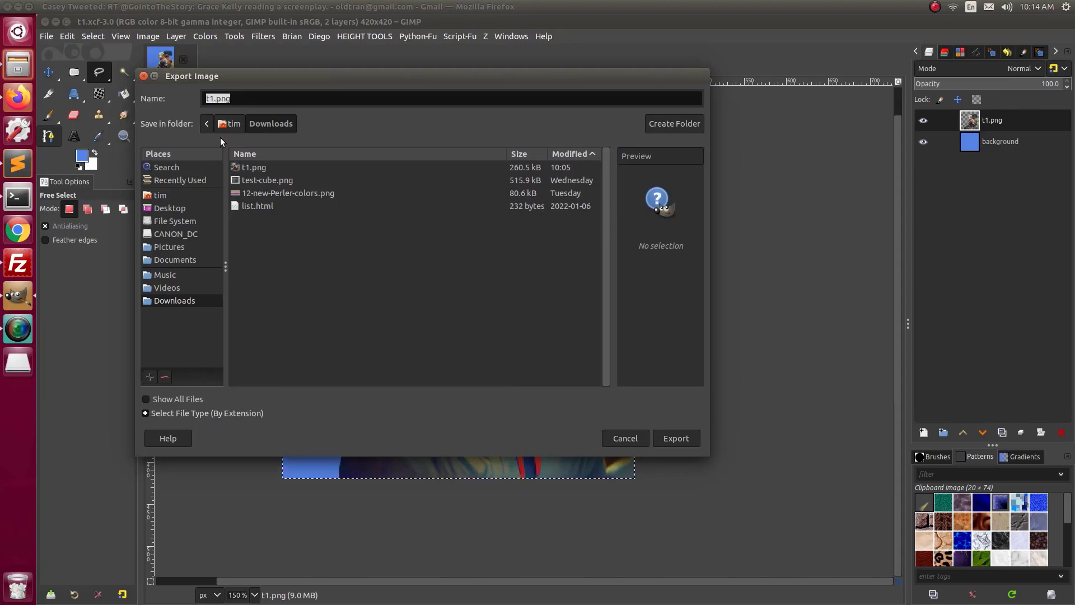
text(e)
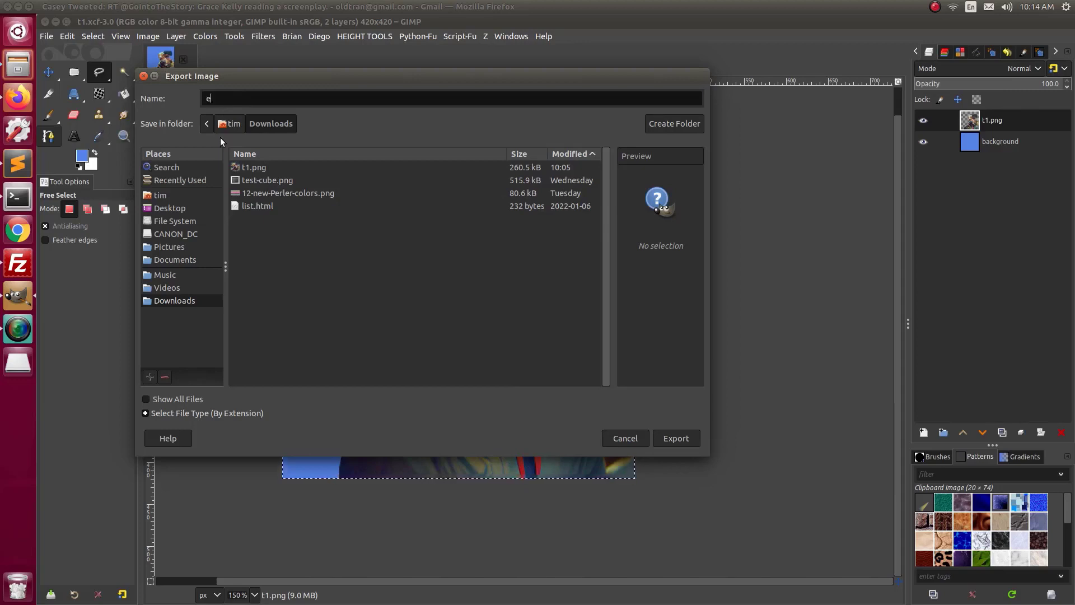
text(dited-t)
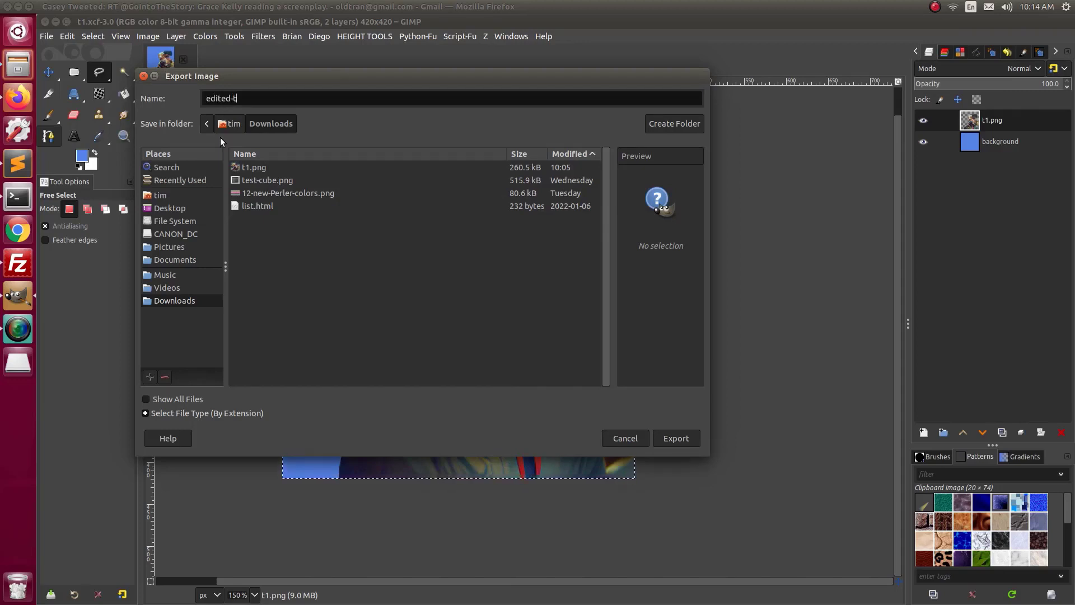
text(1.png)
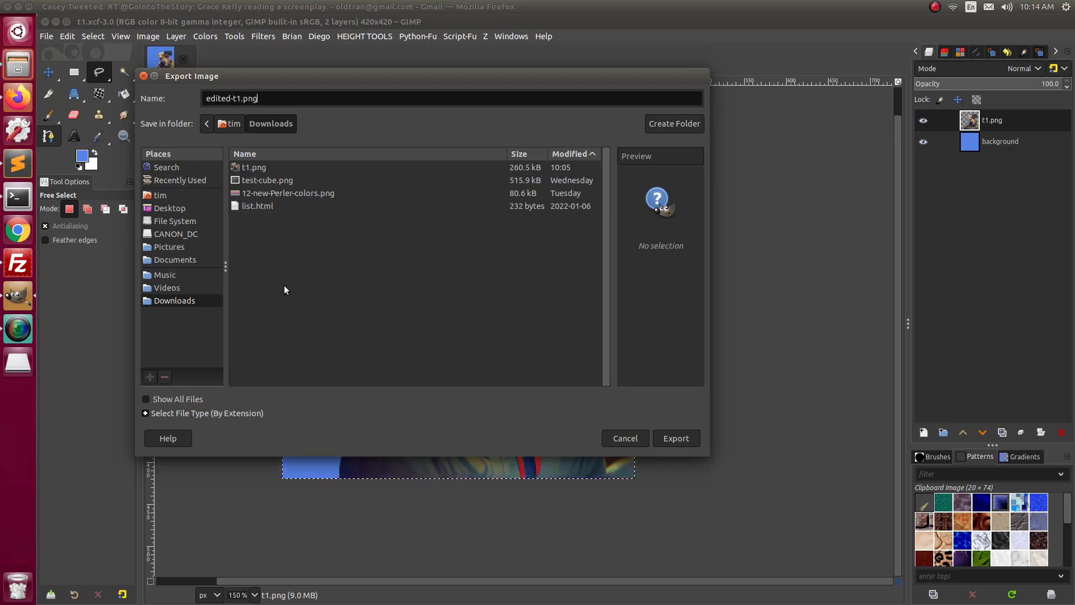
click(670, 438)
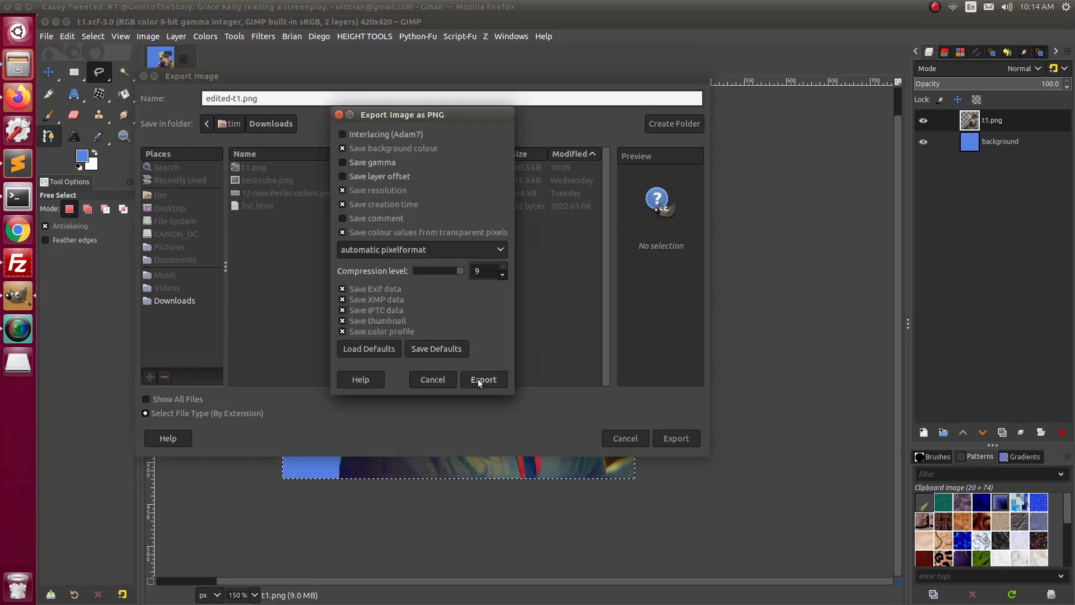
click(480, 379)
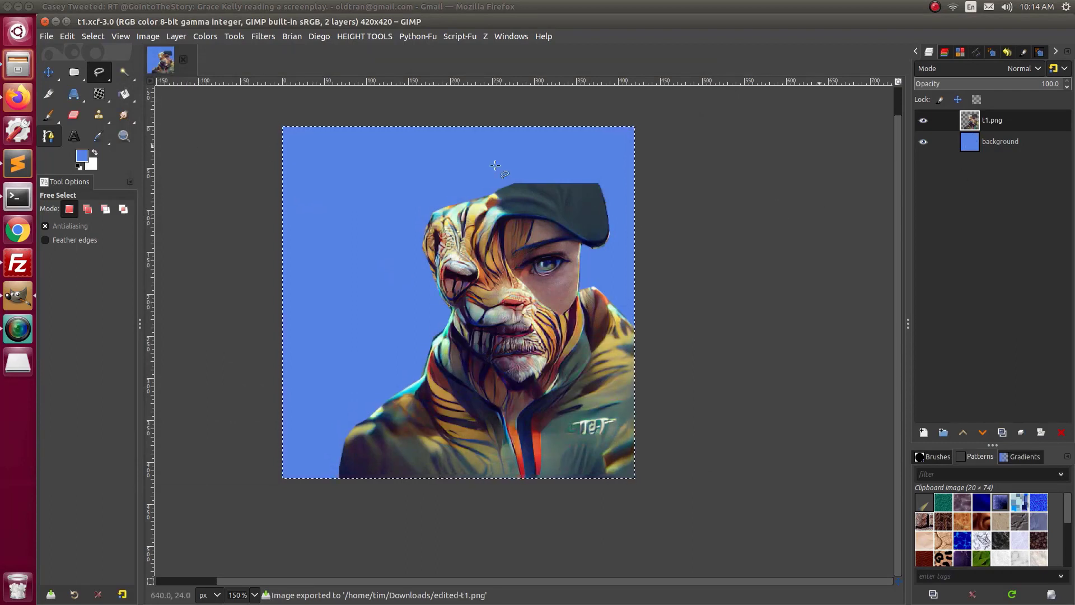
Open the exported edited-t1.png from the Downloads folder and compare it with the layered t1.xcf image.
click(44, 37)
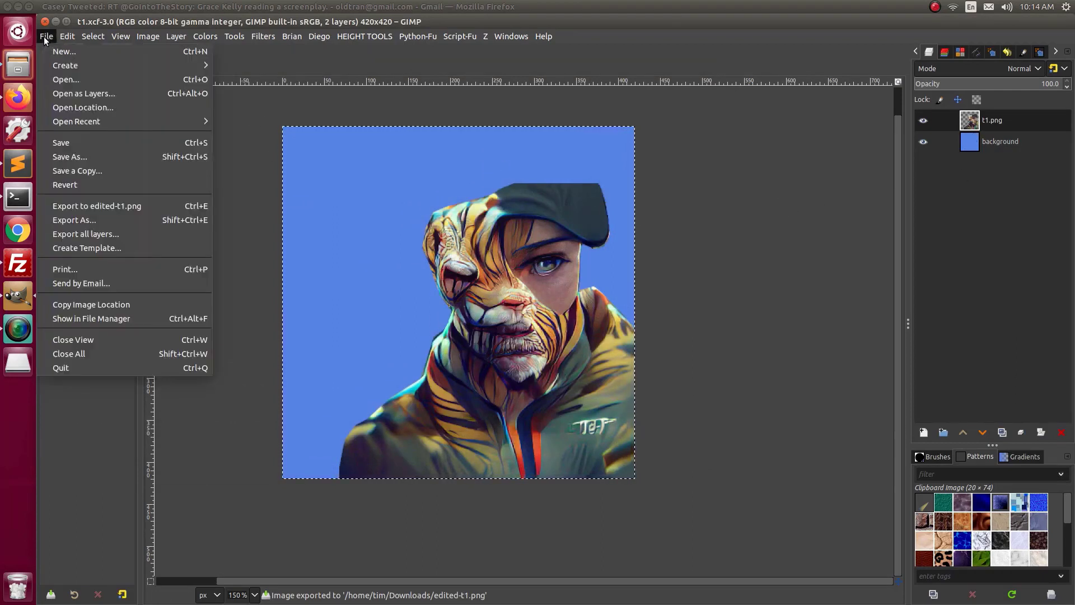
click(62, 82)
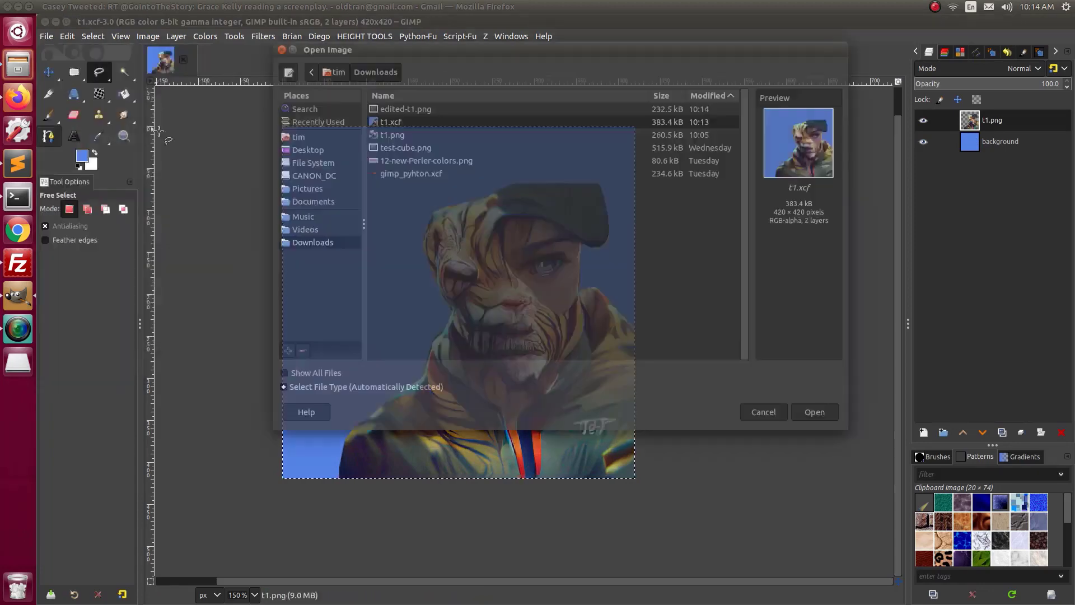
double_click(414, 112)
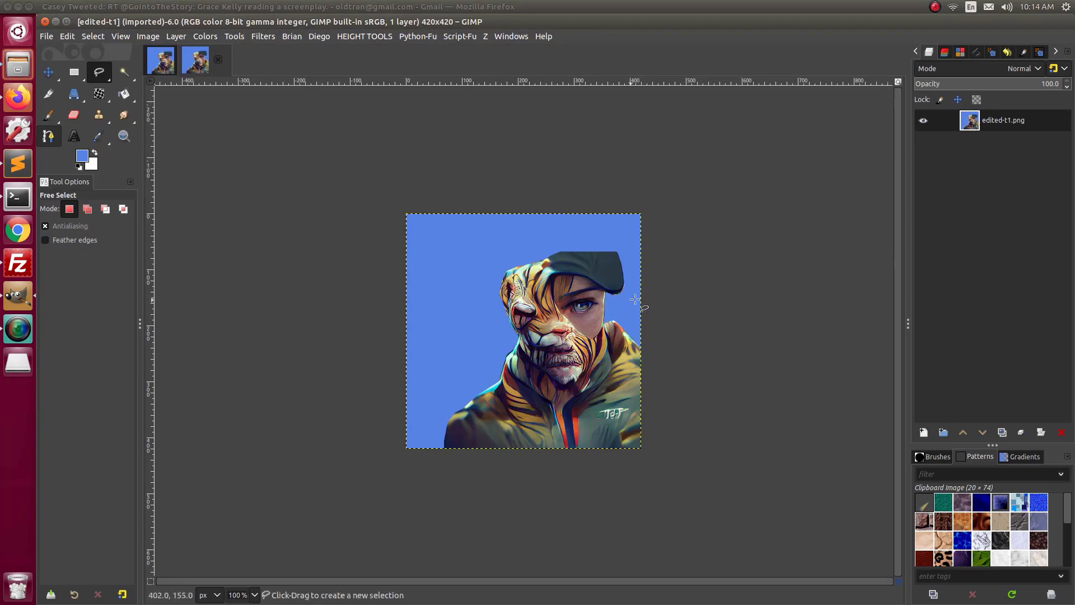
click(163, 65)
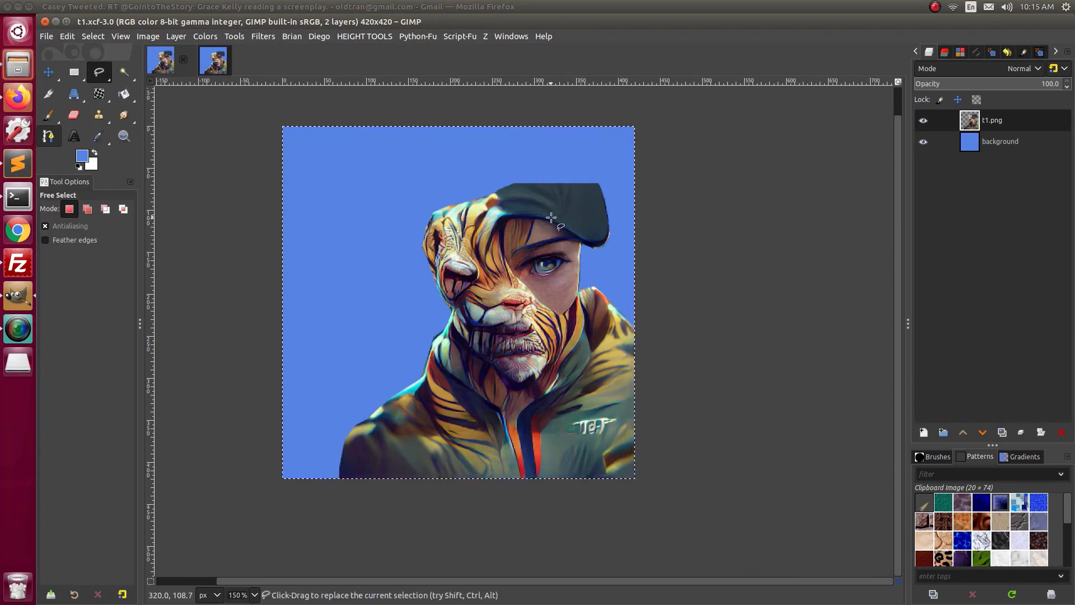
click(213, 66)
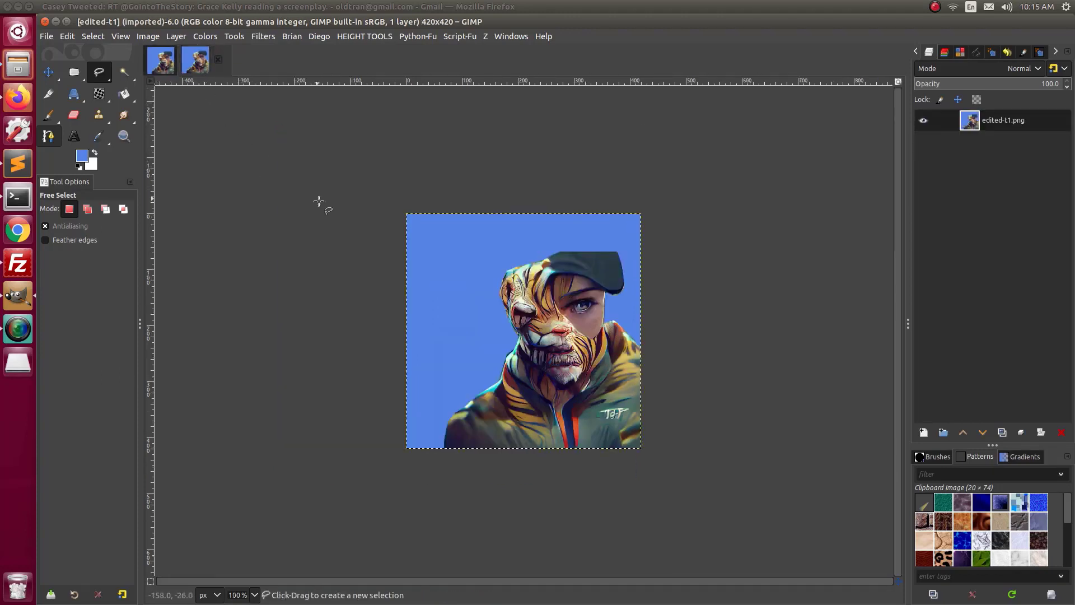